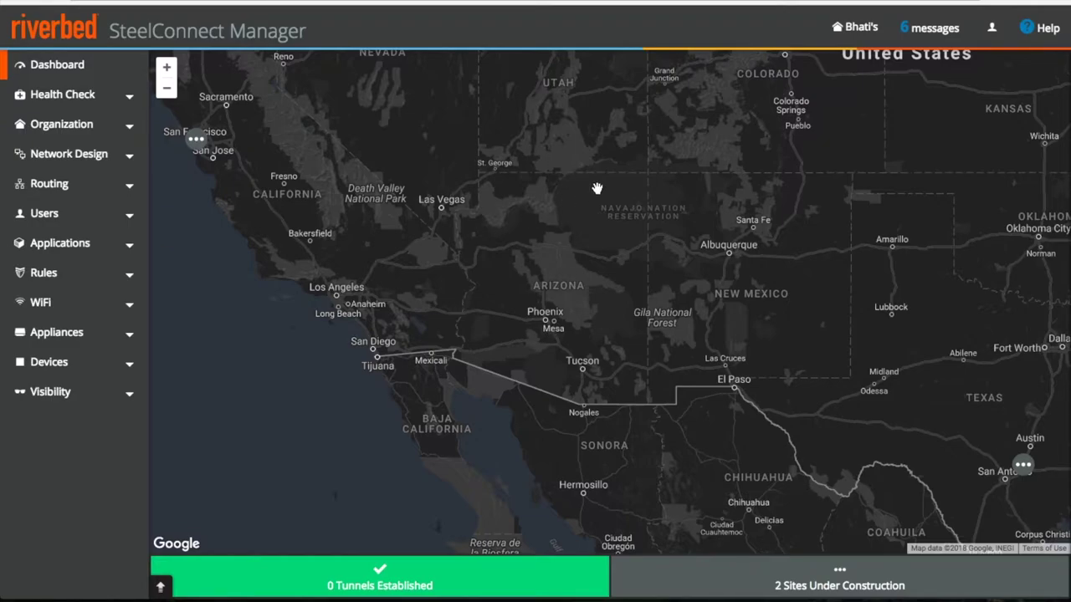
# - Open the Sites list, glance at HQ's details, then show the Add Site(s) choices
pyautogui.click(72, 154)
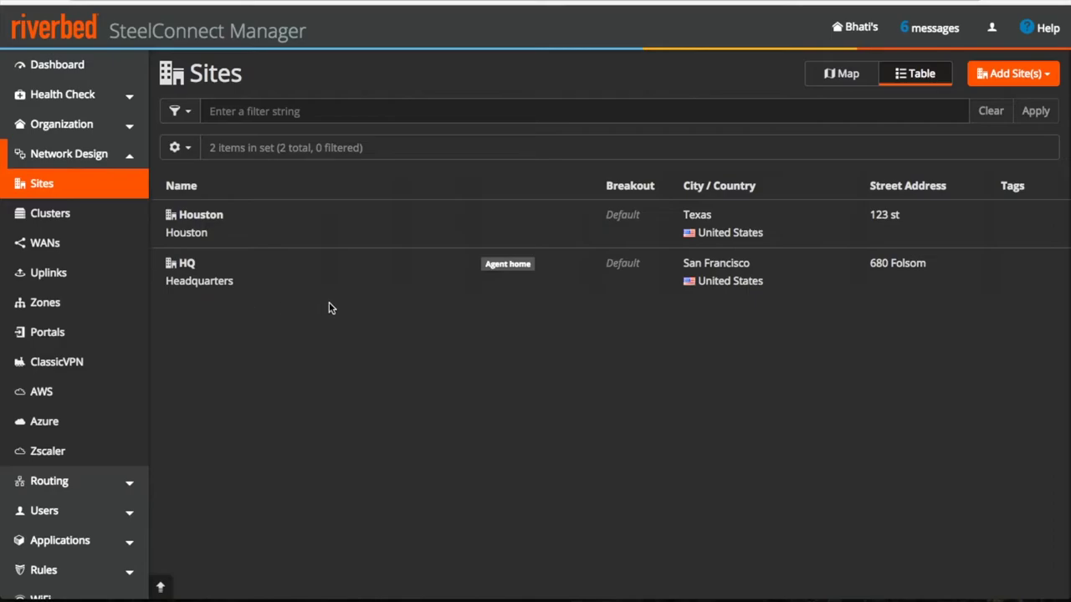
pyautogui.click(214, 274)
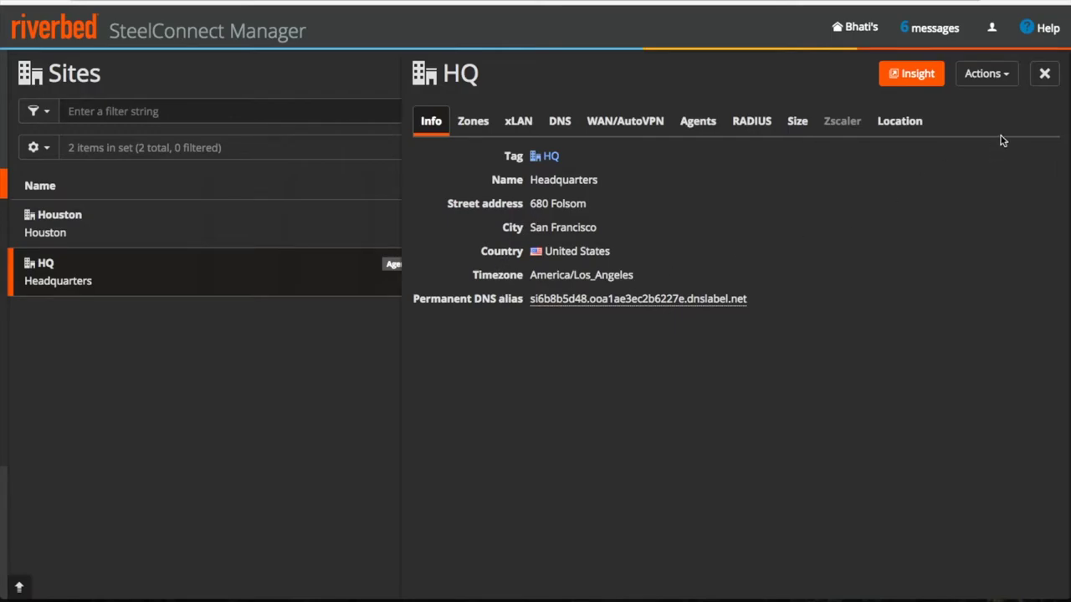
pyautogui.click(1046, 74)
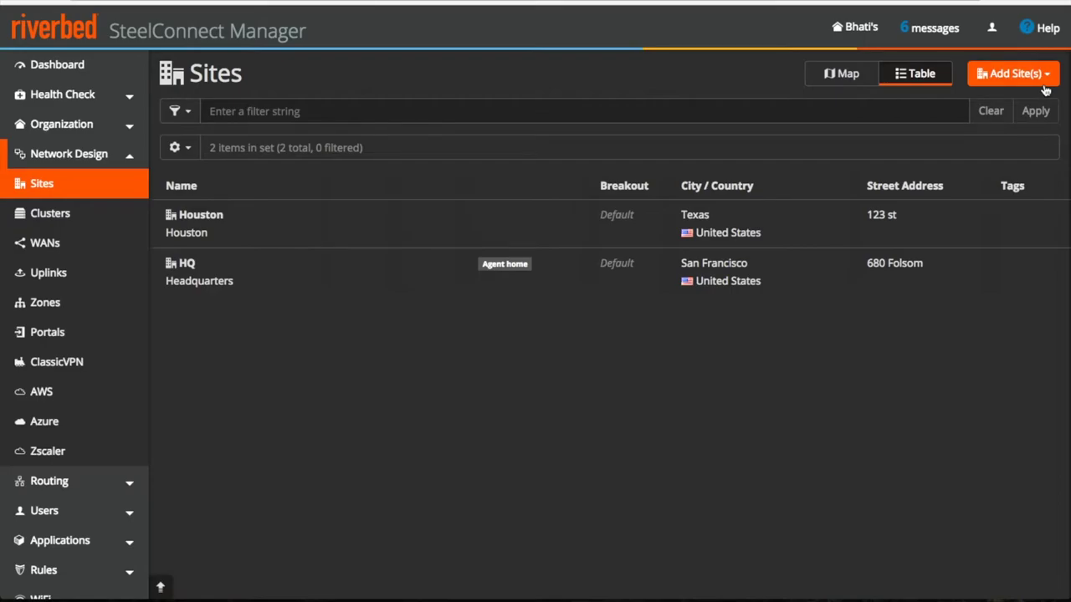
pyautogui.click(1047, 78)
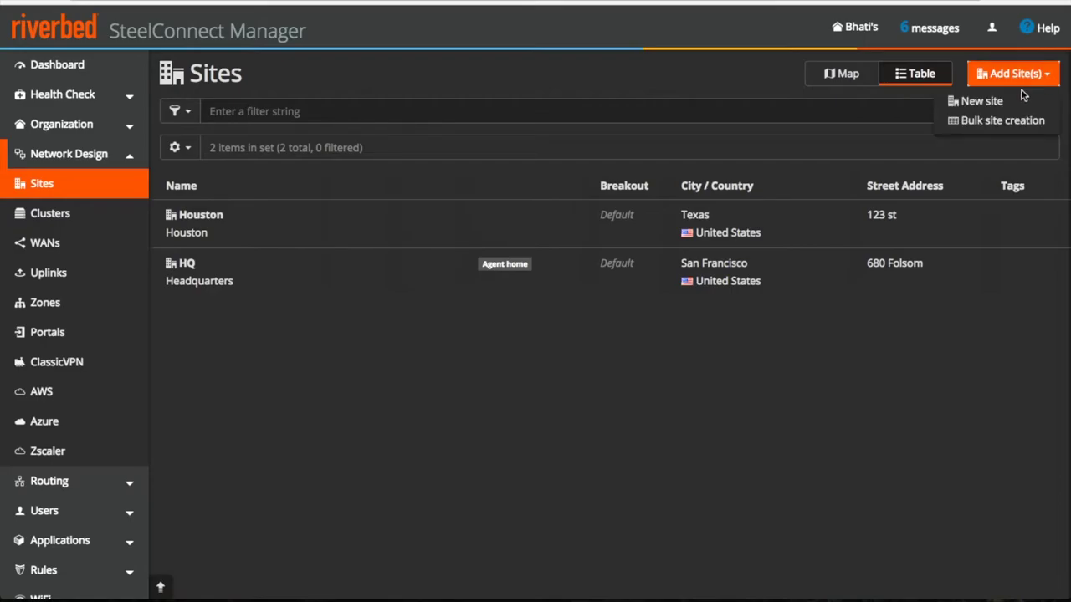
# - Create site 'Heaven' (tag and name Heaven) at street address 123 st, city san fran
pyautogui.click(990, 101)
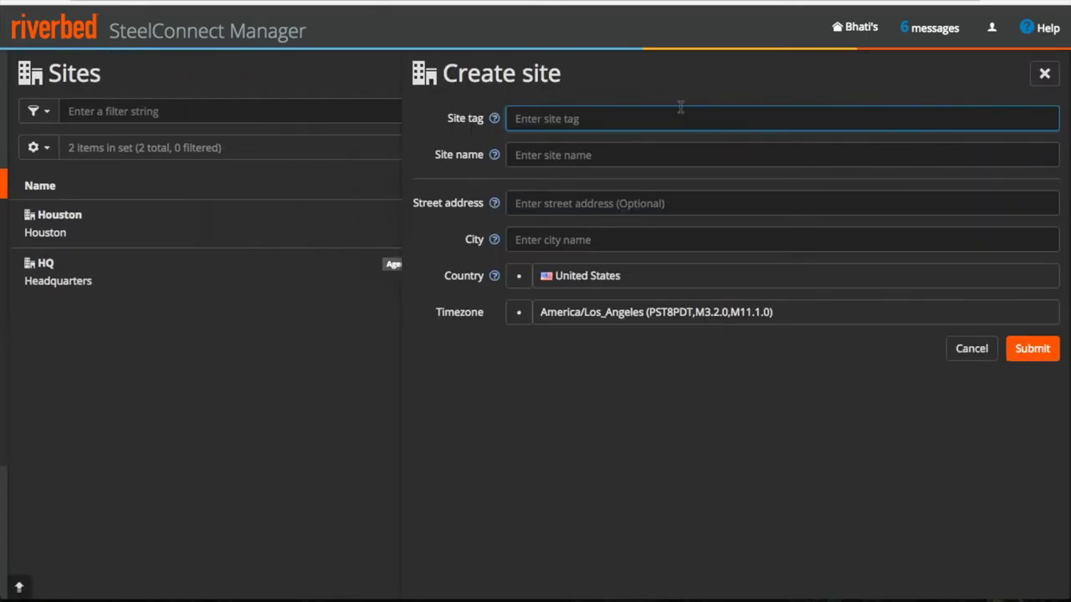
pyautogui.write('Heaven')
pyautogui.click(580, 146)
pyautogui.write('Heaven')
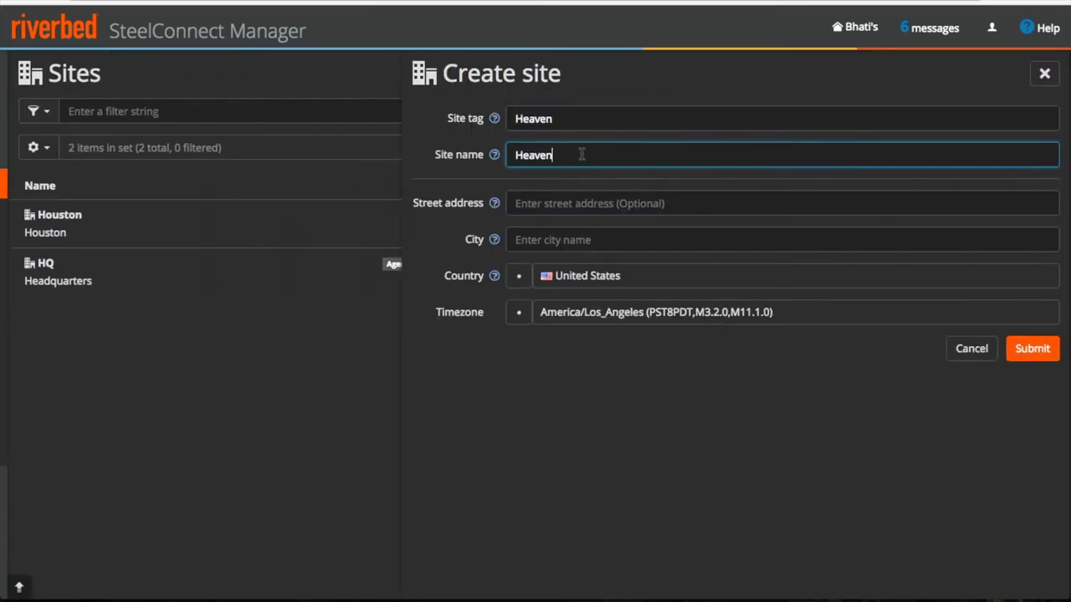
pyautogui.click(553, 201)
pyautogui.write('123 st')
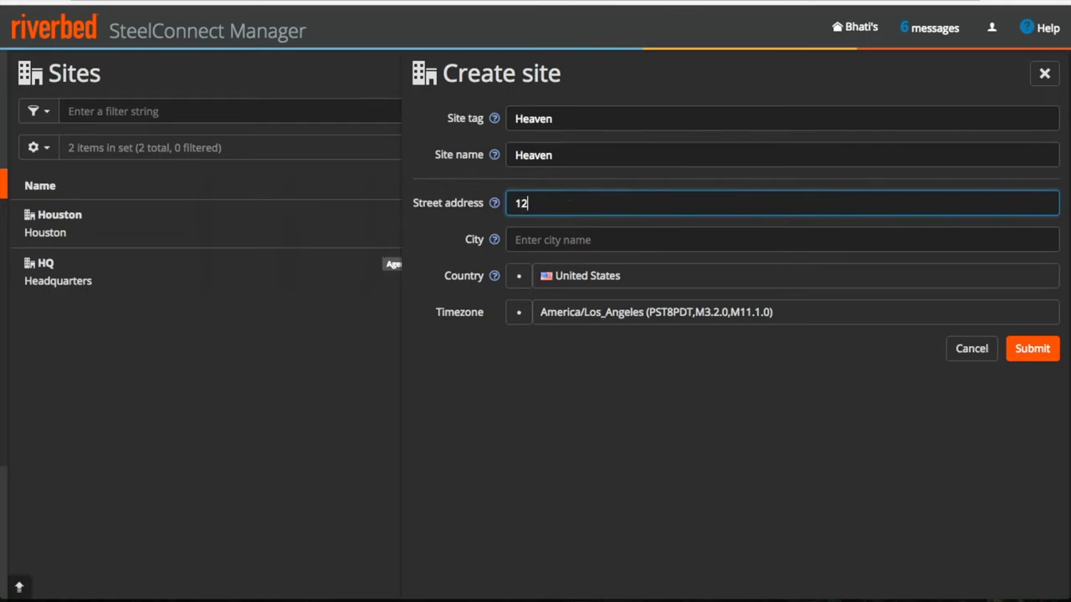
pyautogui.click(558, 239)
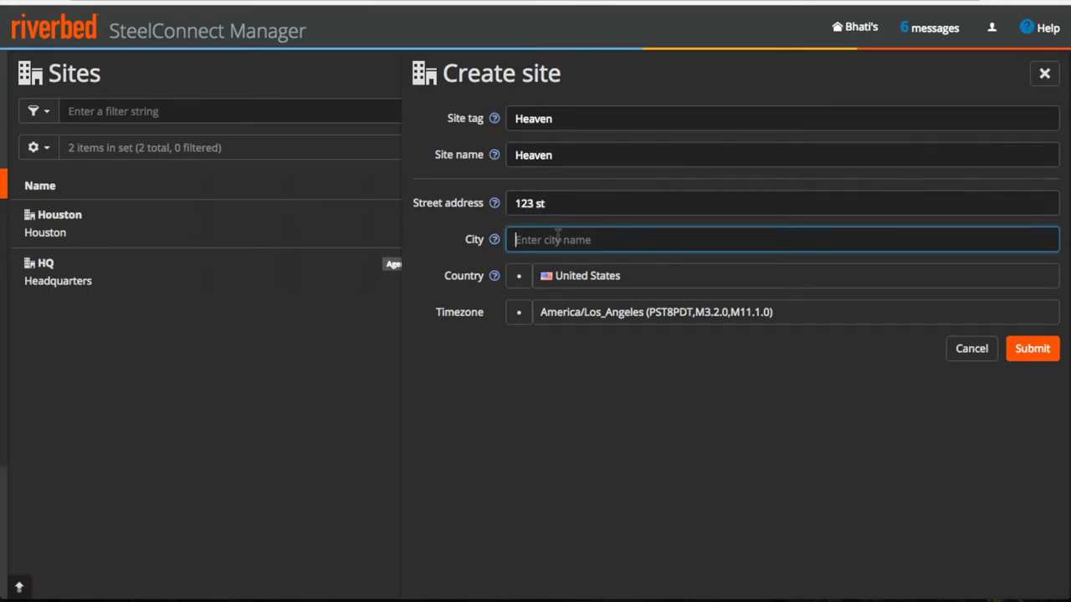
pyautogui.write('san fran')
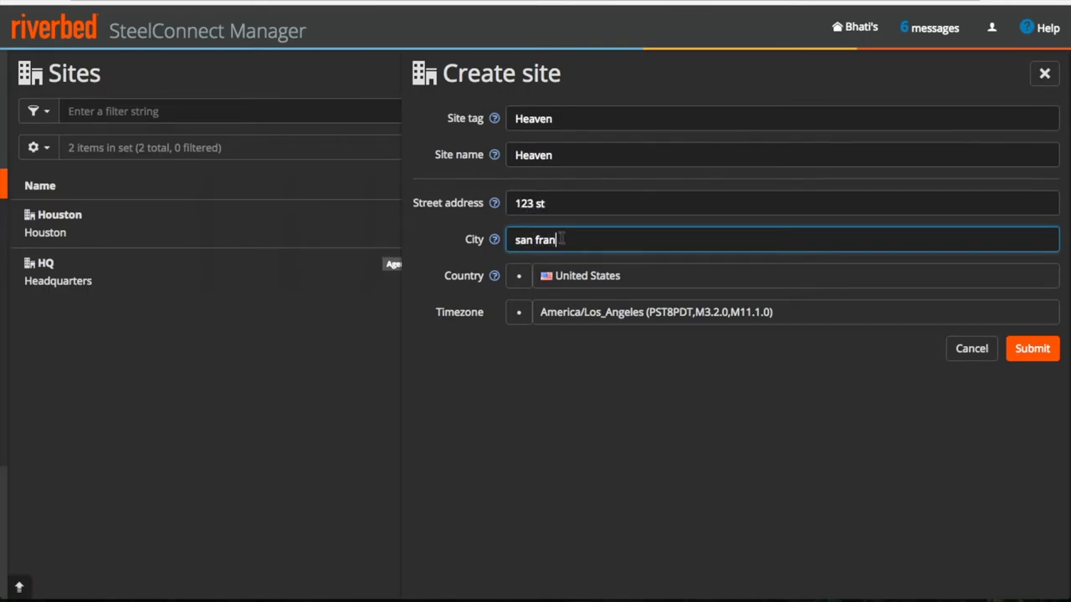
pyautogui.click(1043, 354)
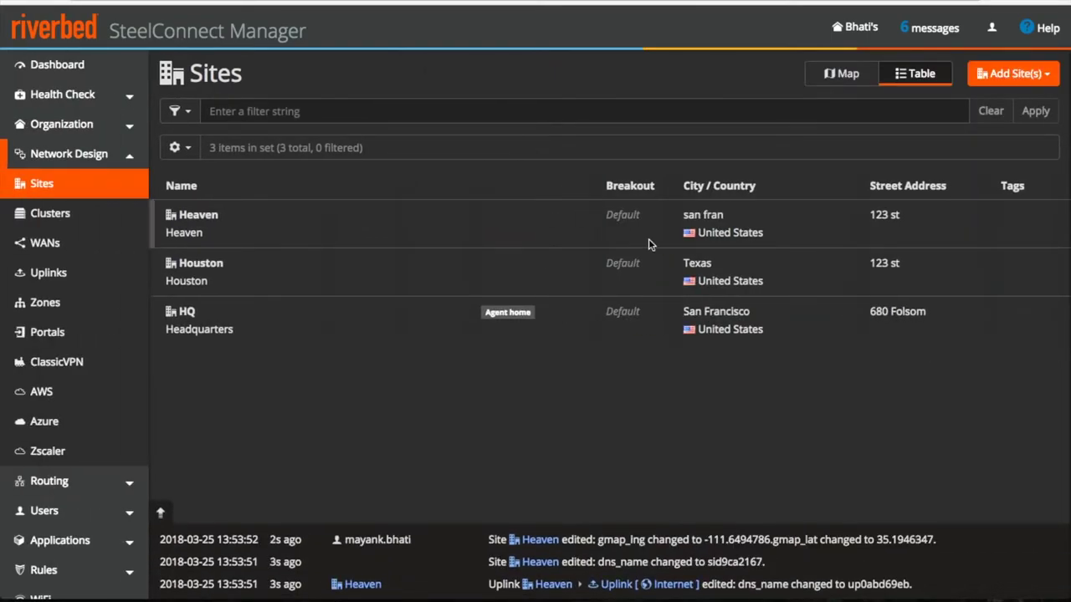
# - View the Bulk site creation import requirements, then close them
pyautogui.click(1050, 81)
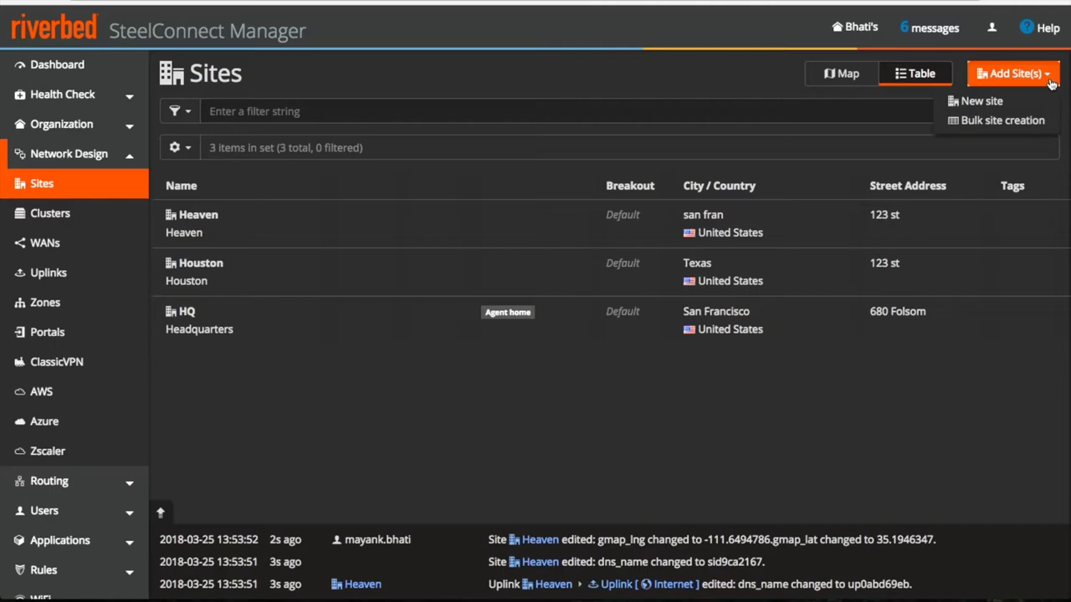
pyautogui.click(987, 124)
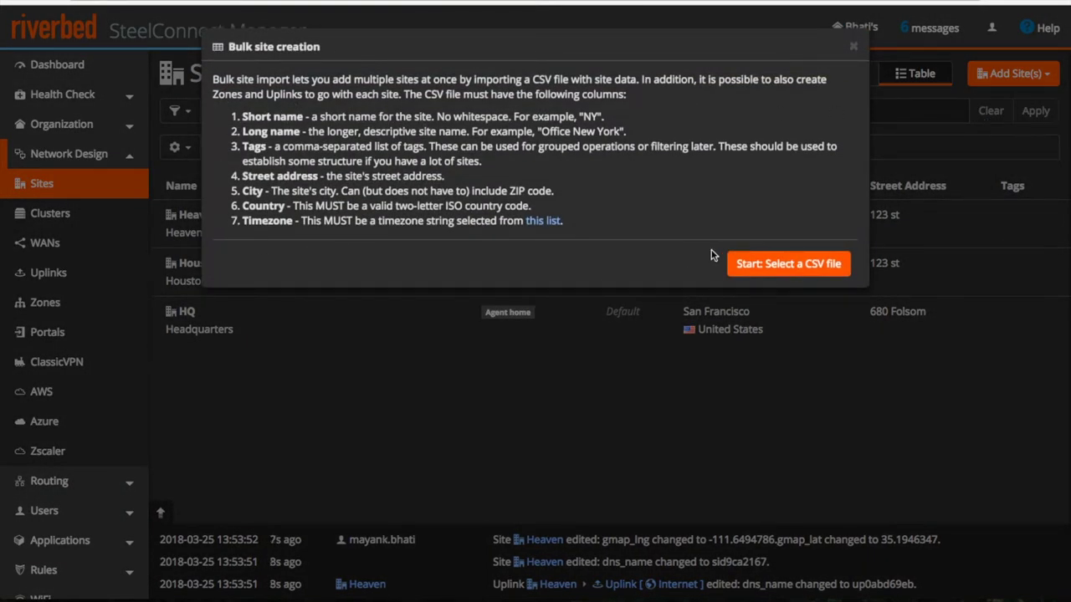
pyautogui.click(854, 46)
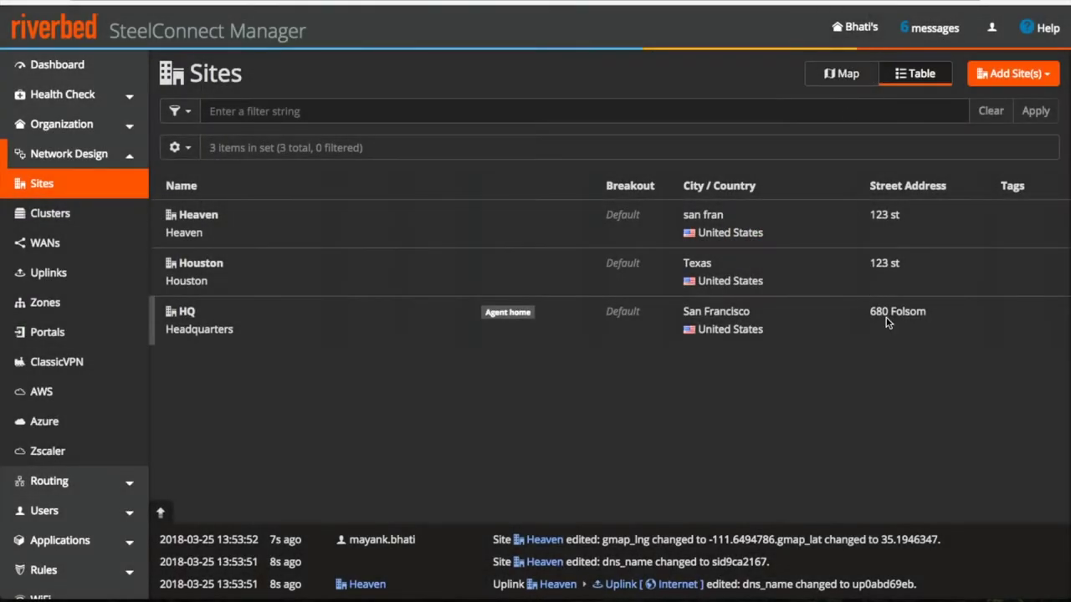
# - Delete the Heaven site and confirm the deletion
pyautogui.click(270, 239)
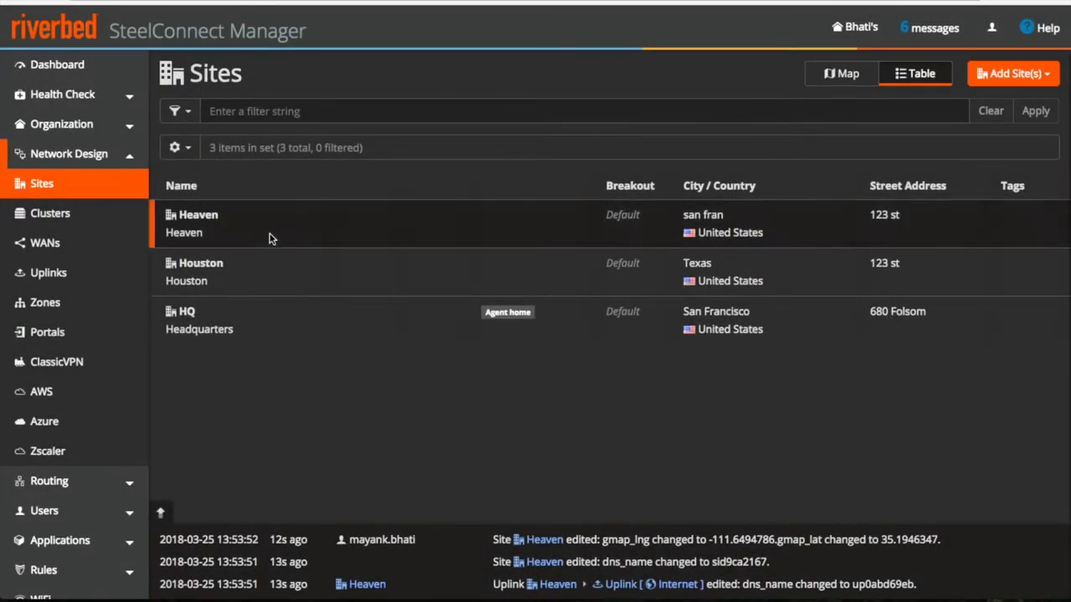
pyautogui.click(1010, 77)
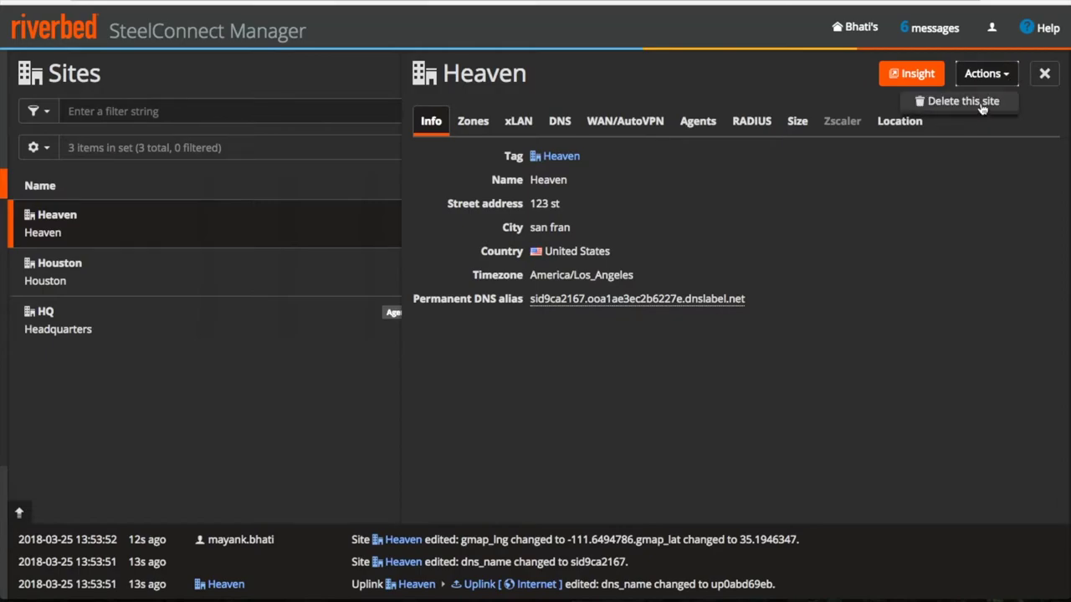
pyautogui.click(981, 107)
pyautogui.click(698, 123)
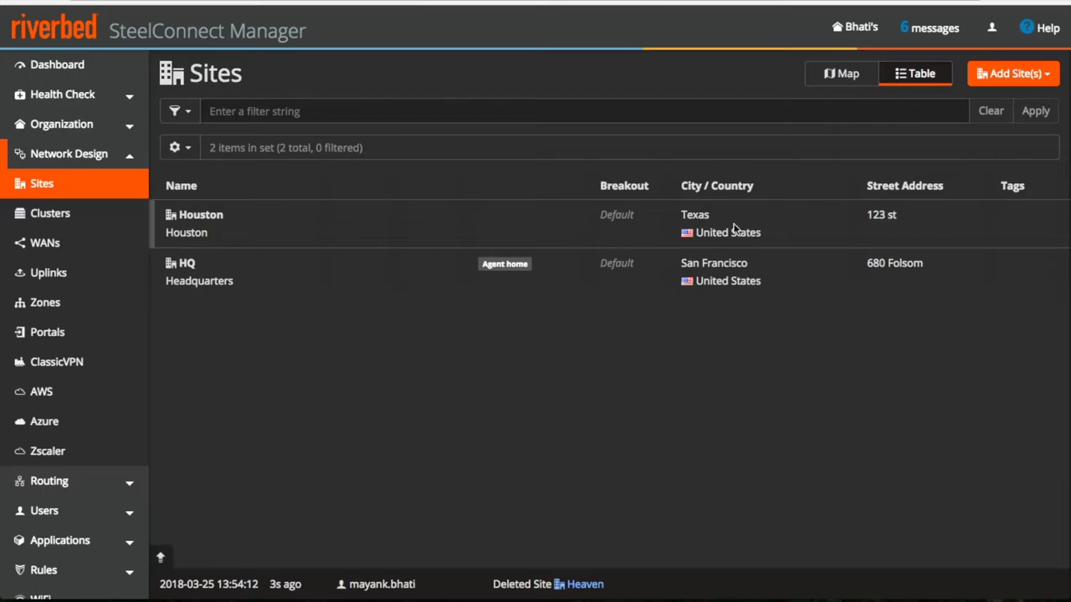
# - Filter the sites by 'HQ' in the map view, then open HQ's details in the table
pyautogui.click(842, 74)
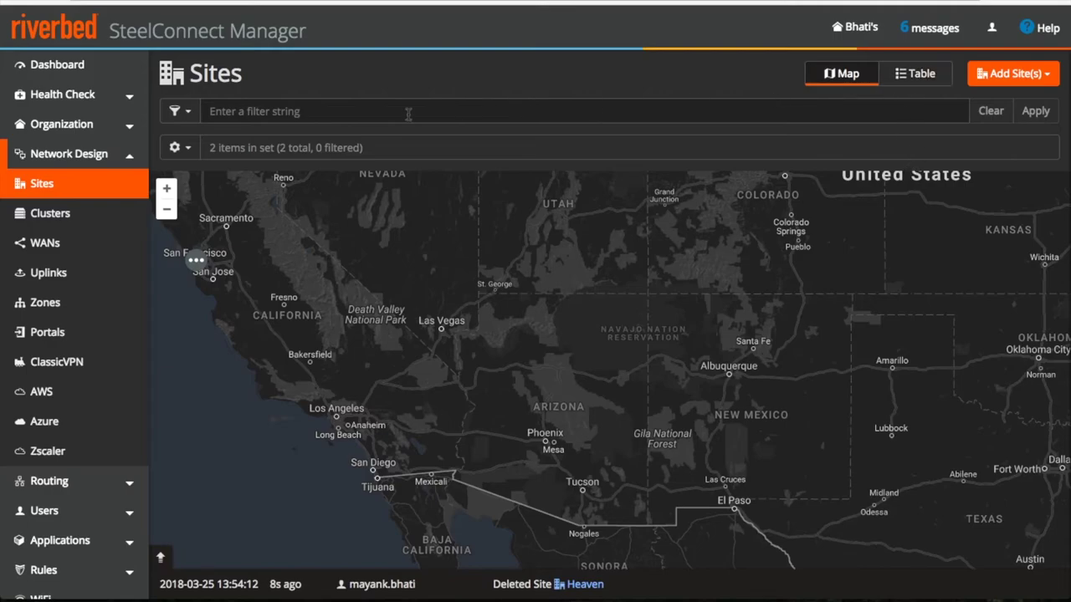
pyautogui.click(271, 114)
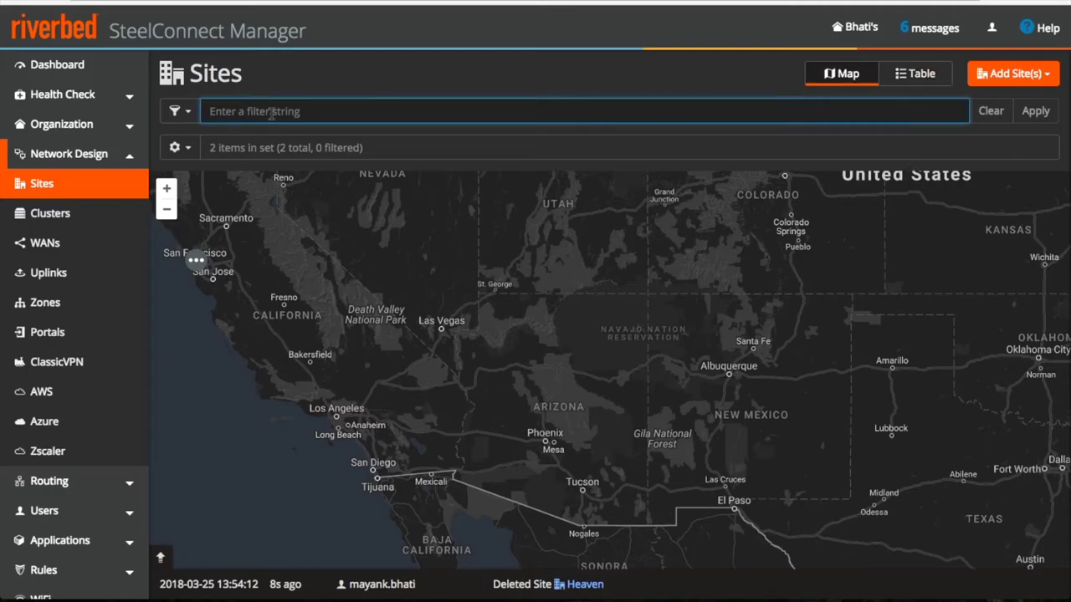
pyautogui.write('HQ')
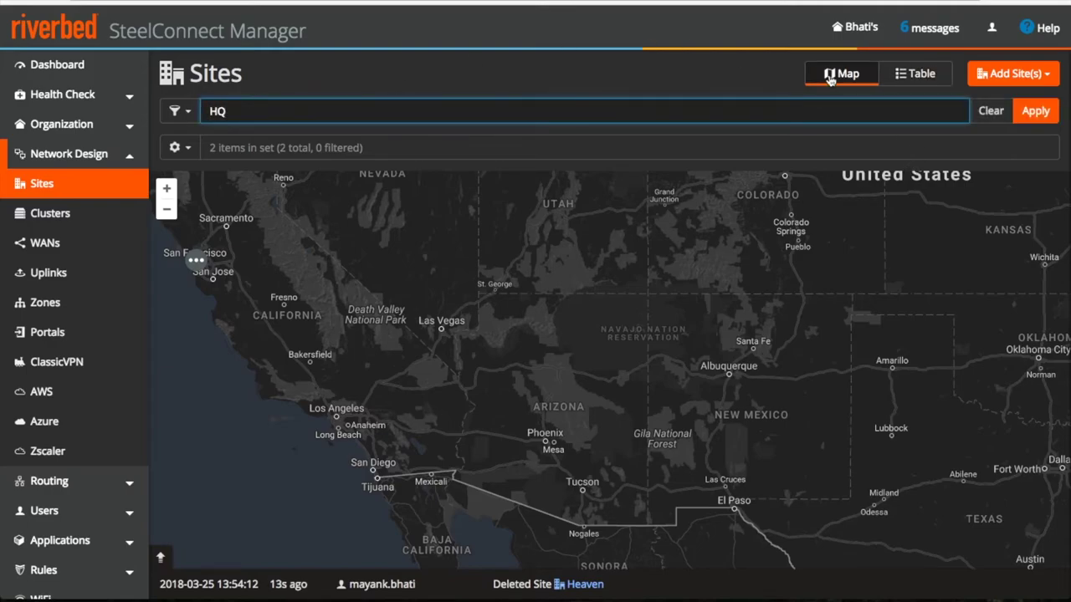
pyautogui.click(1037, 114)
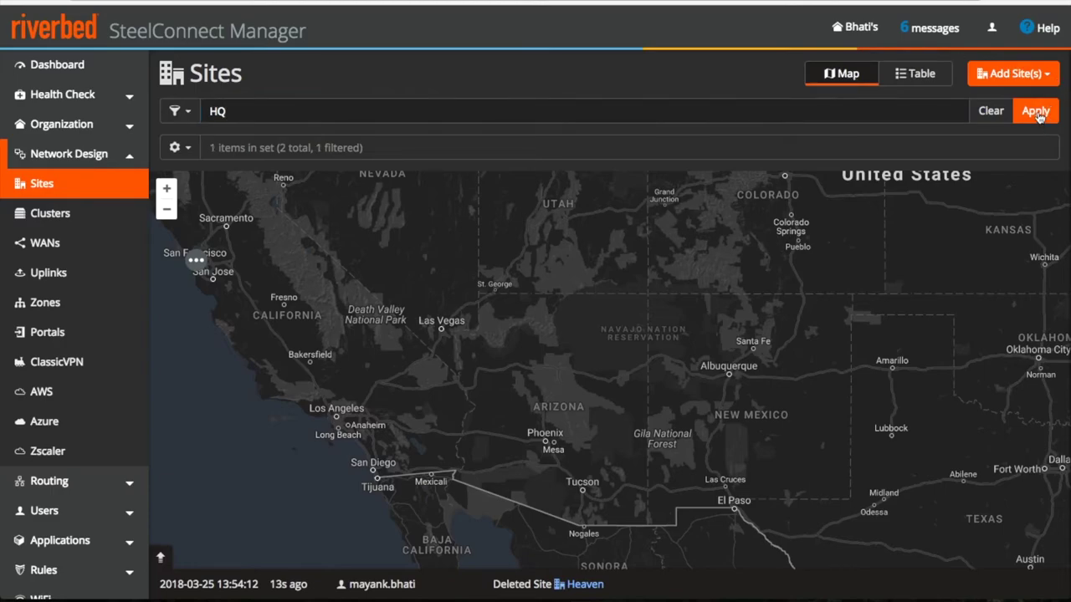
pyautogui.click(915, 74)
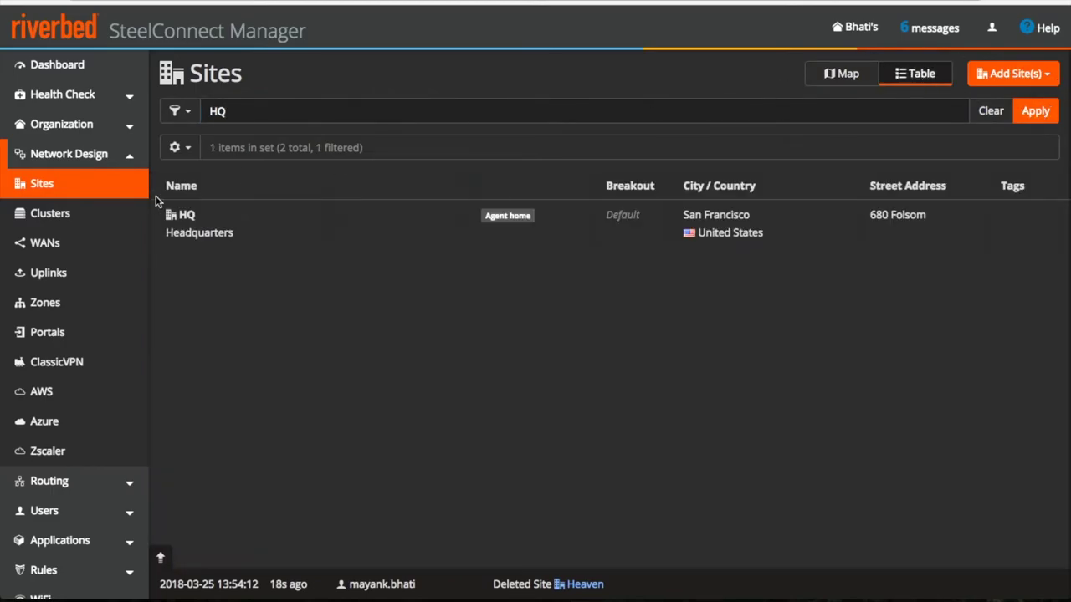
pyautogui.click(323, 239)
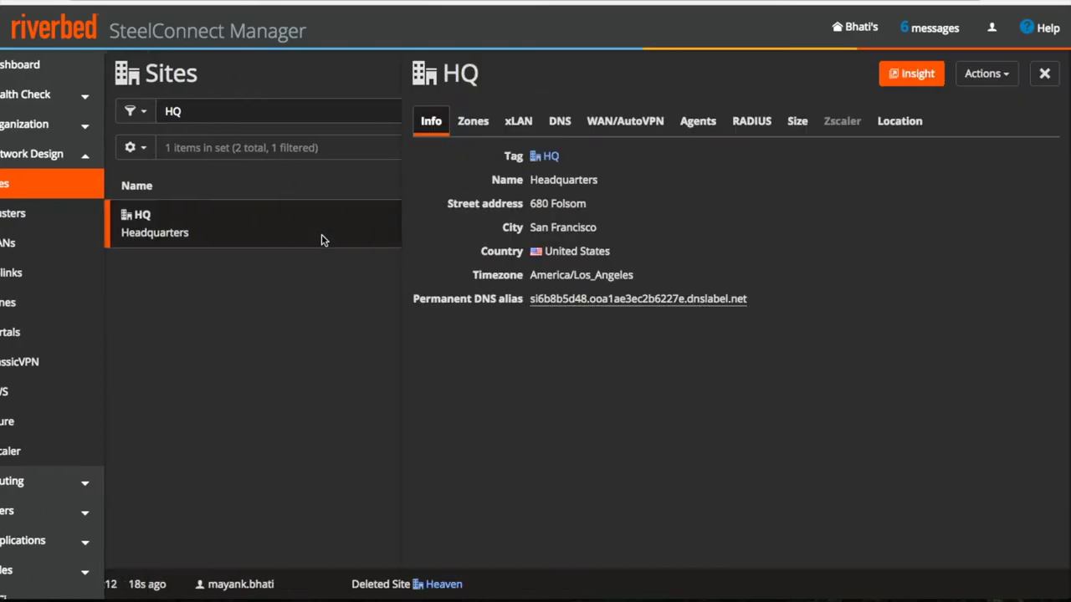
# - Review HQ's Zones tab and its remote-zone picker, cancelling without importing any zones
pyautogui.click(484, 122)
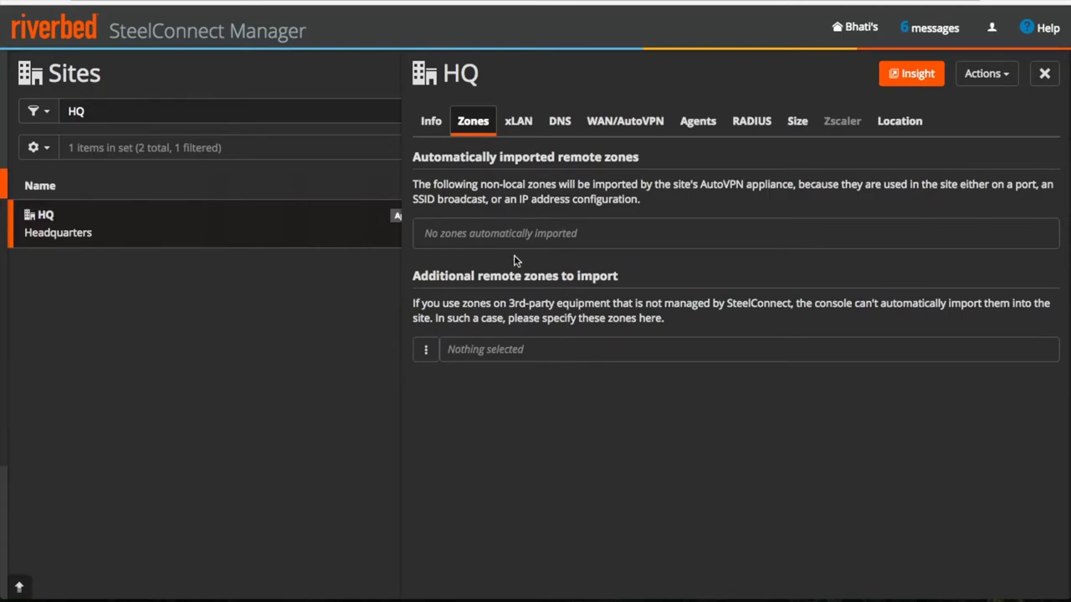
pyautogui.click(426, 350)
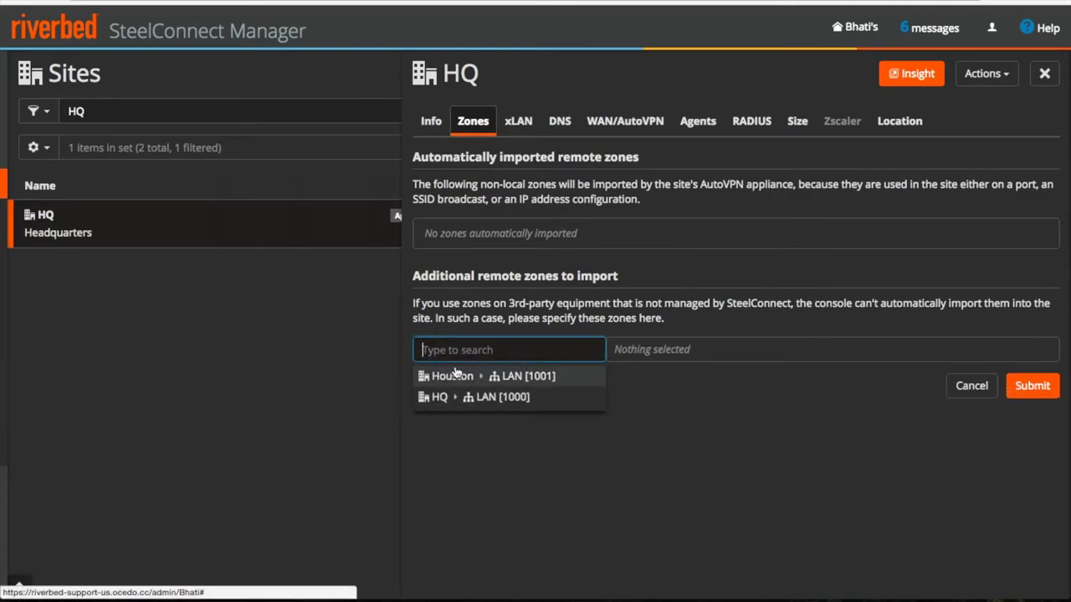
pyautogui.click(967, 384)
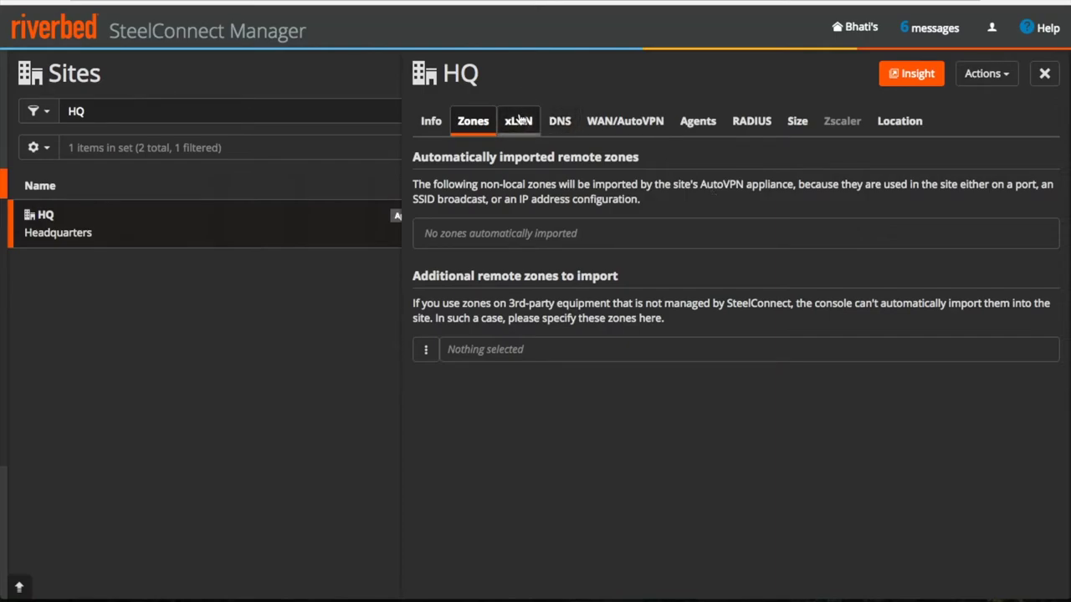
pyautogui.click(519, 120)
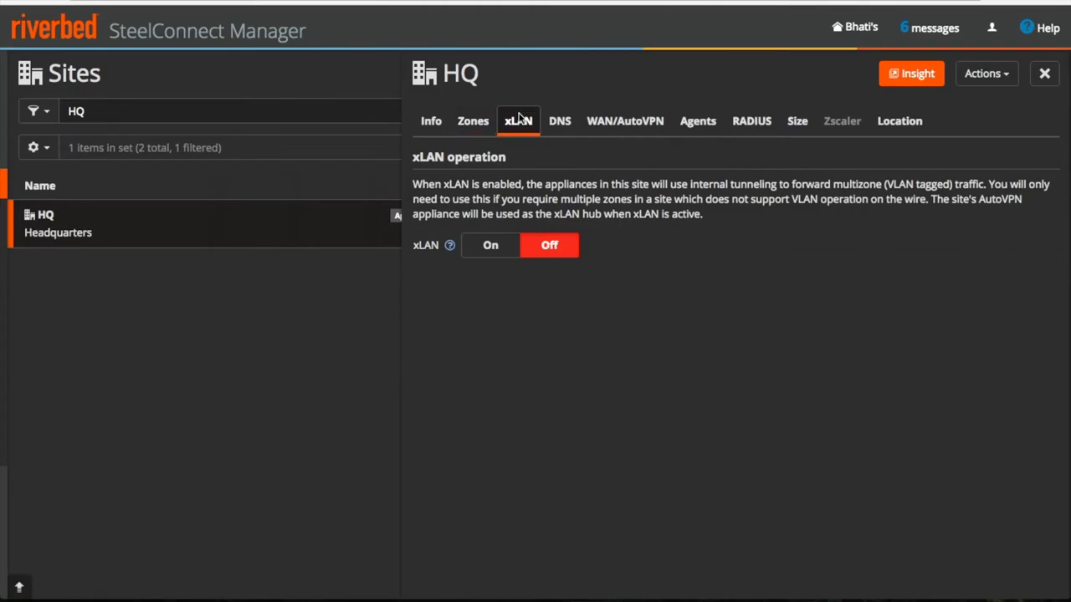
# - Switch HQ's xLAN On and back Off, then view its DNS server settings
pyautogui.moveTo(451, 247)
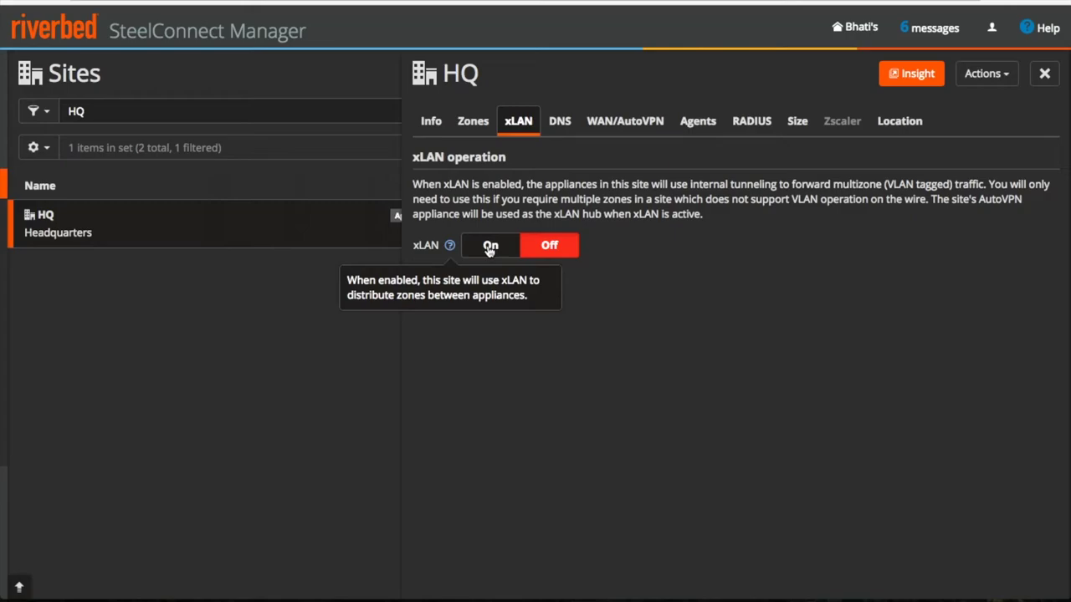
pyautogui.click(490, 247)
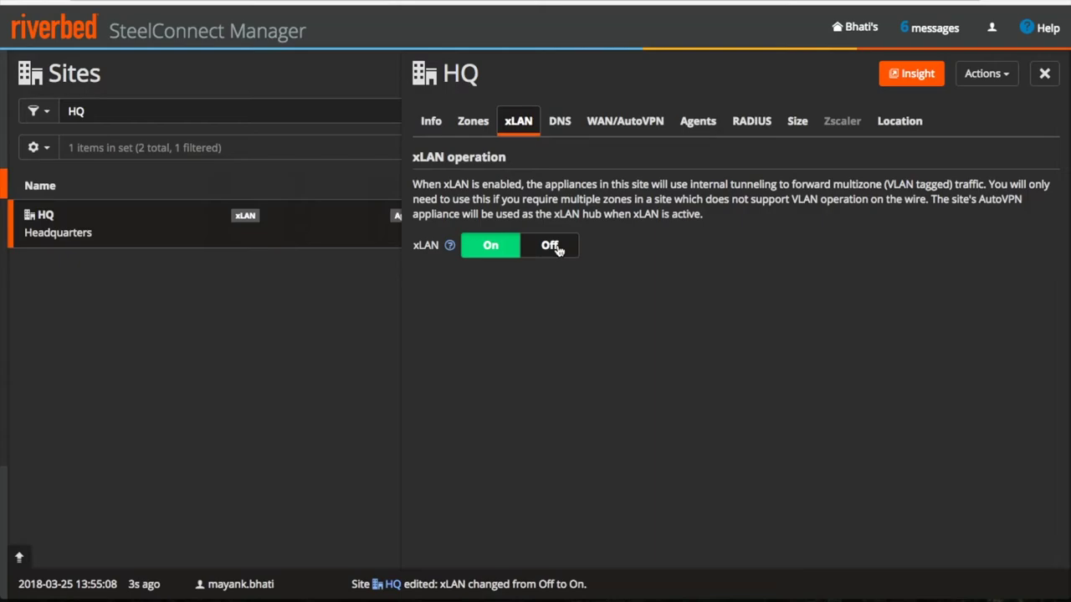
pyautogui.click(558, 248)
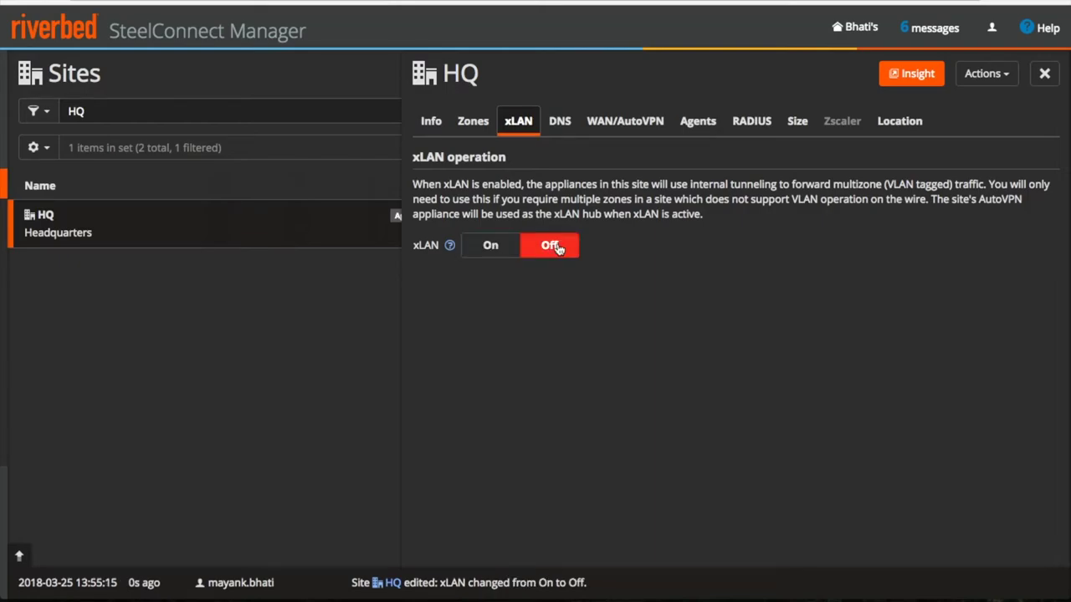
pyautogui.click(562, 123)
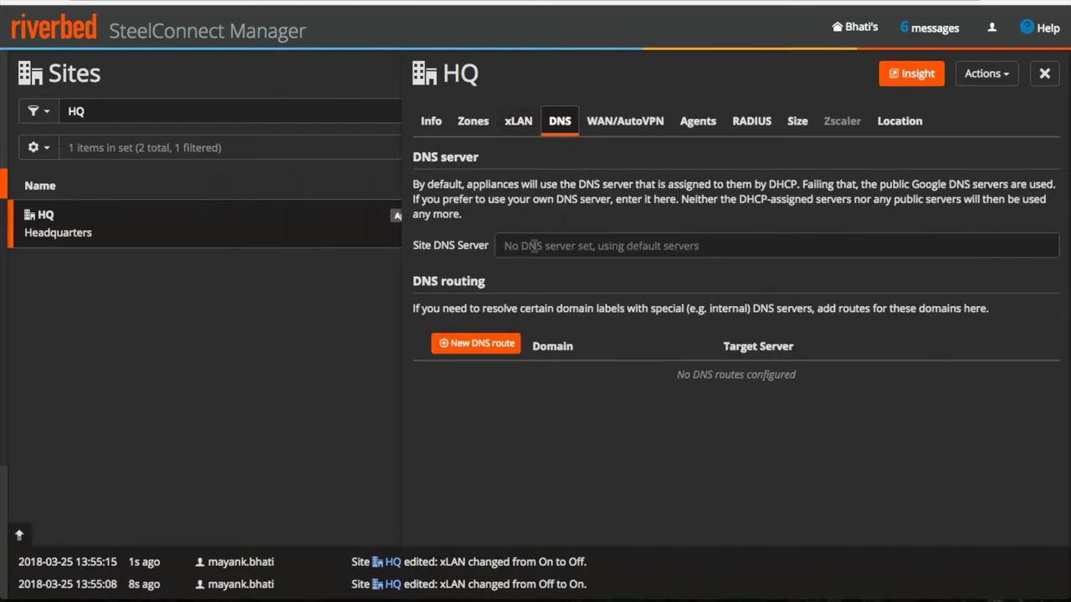
pyautogui.click(524, 245)
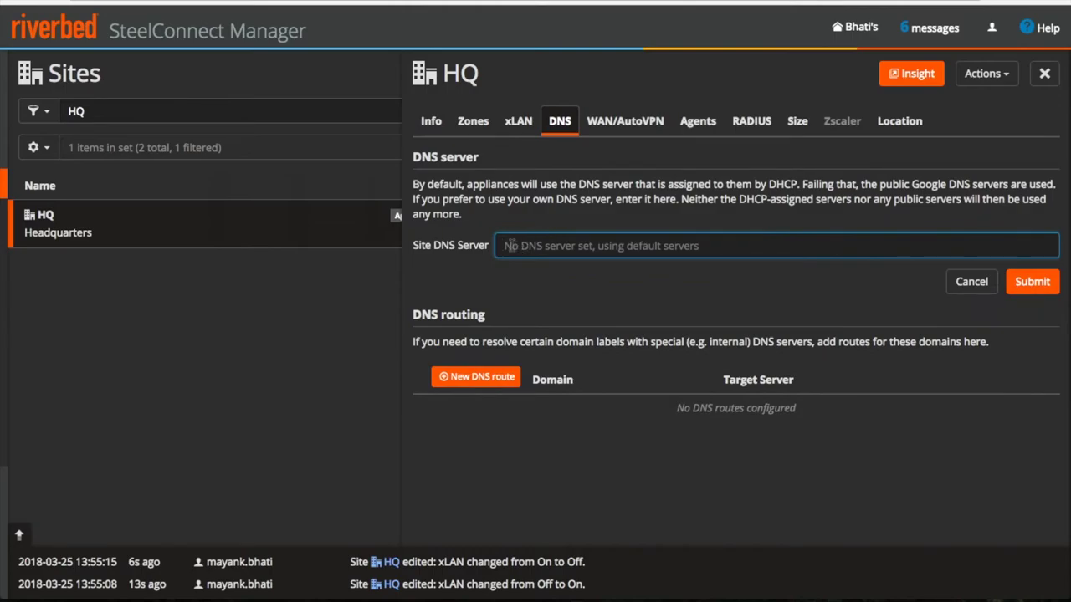
pyautogui.click(615, 287)
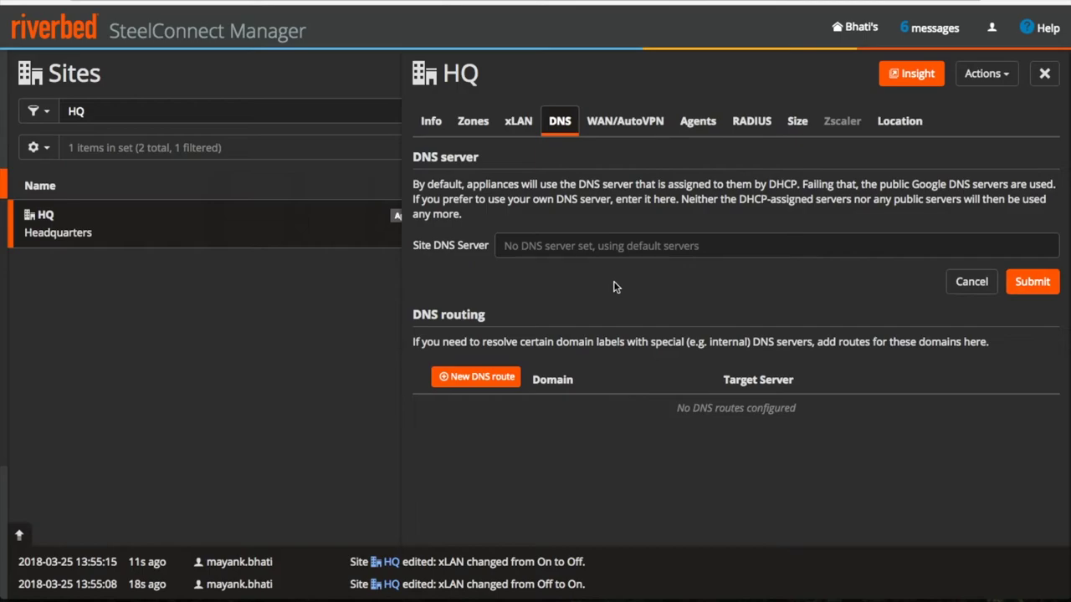
pyautogui.click(588, 246)
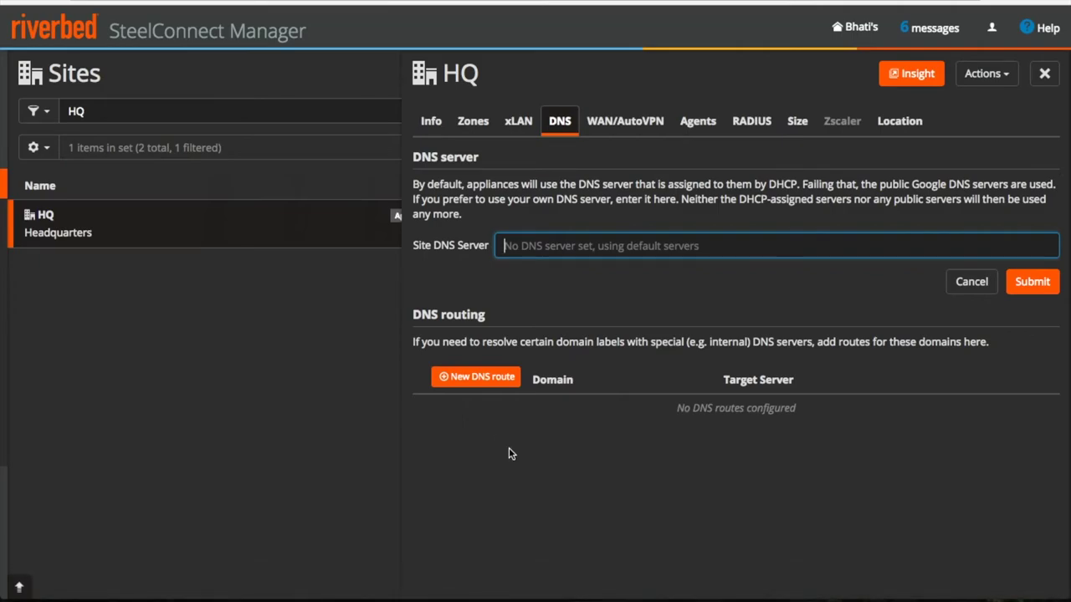
pyautogui.click(476, 378)
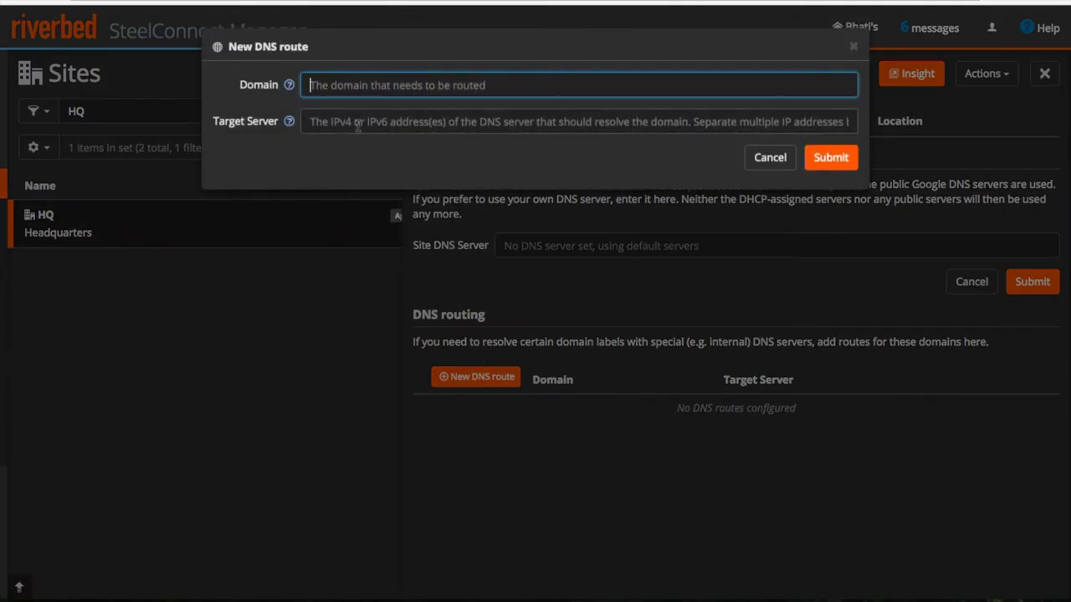
pyautogui.click(768, 159)
pyautogui.click(565, 246)
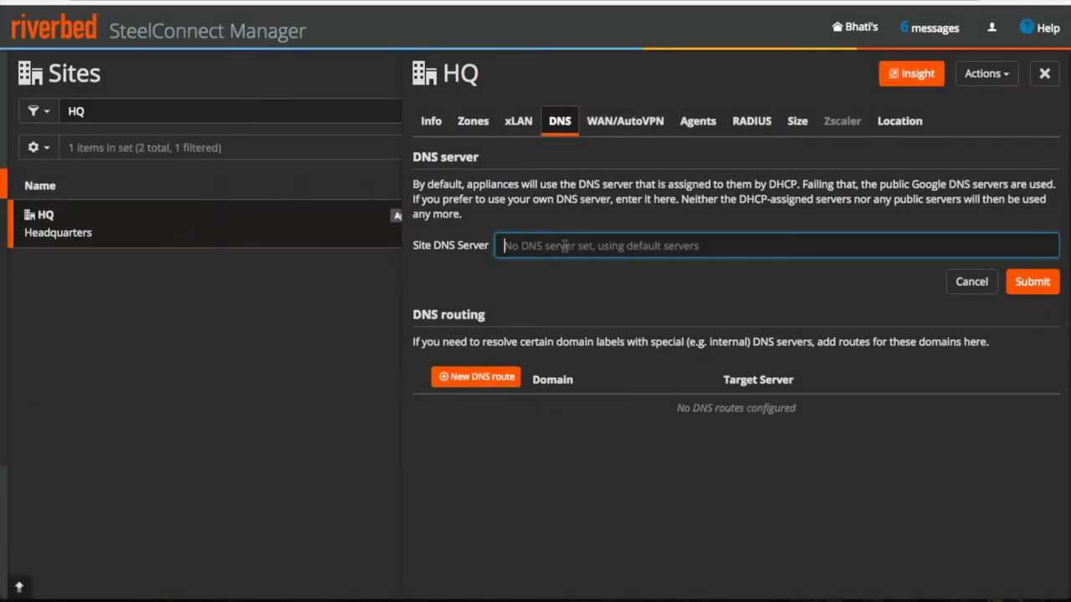
pyautogui.write('8.8.8.8')
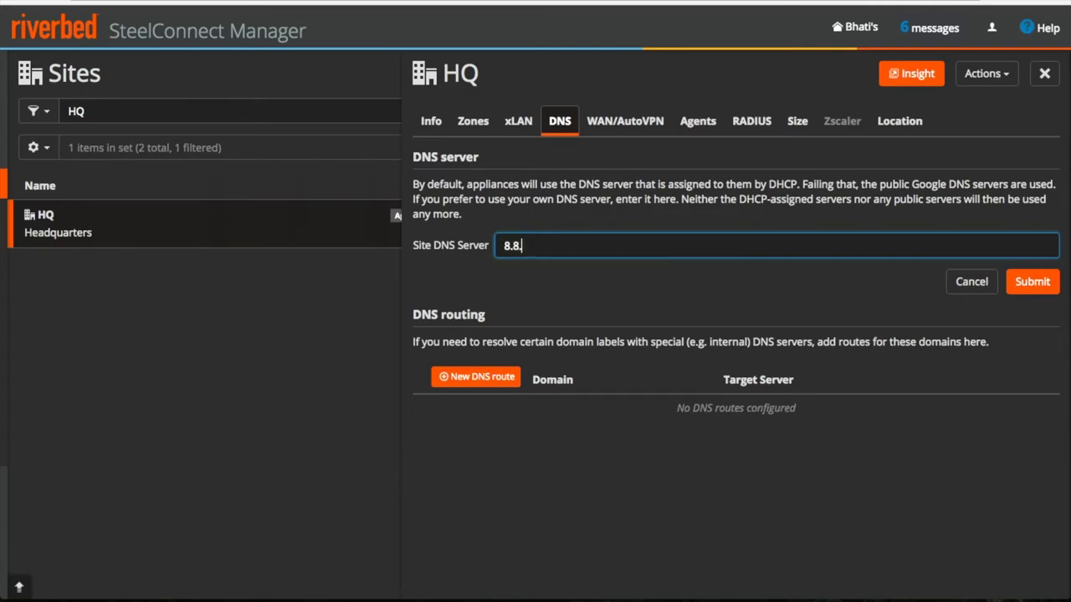
pyautogui.press('BackSpace')
pyautogui.press('BackSpace')
pyautogui.press('BackSpace')
pyautogui.press('BackSpace')
pyautogui.press('BackSpace')
pyautogui.press('BackSpace')
pyautogui.write('8.8.')
pyautogui.press('BackSpace')
pyautogui.press('BackSpace')
pyautogui.press('BackSpace')
pyautogui.press('BackSpace')
pyautogui.press('BackSpace')
pyautogui.press('BackSpace')
pyautogui.press('BackSpace')
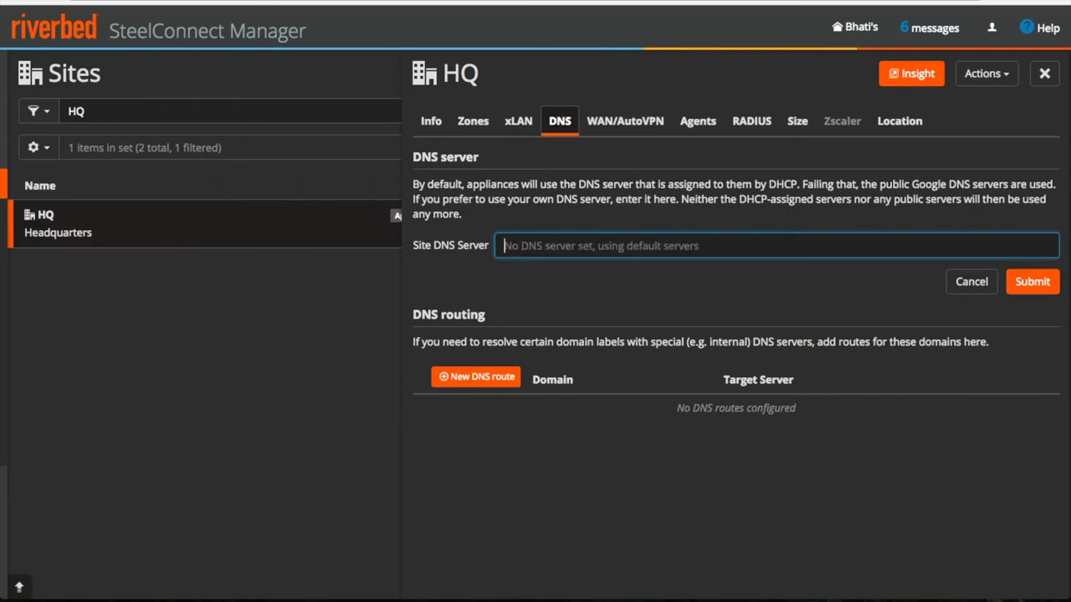
# - Review HQ's WAN/AutoVPN settings, keeping breakout at default and toggling Skip outbound NAT on then off
pyautogui.click(626, 123)
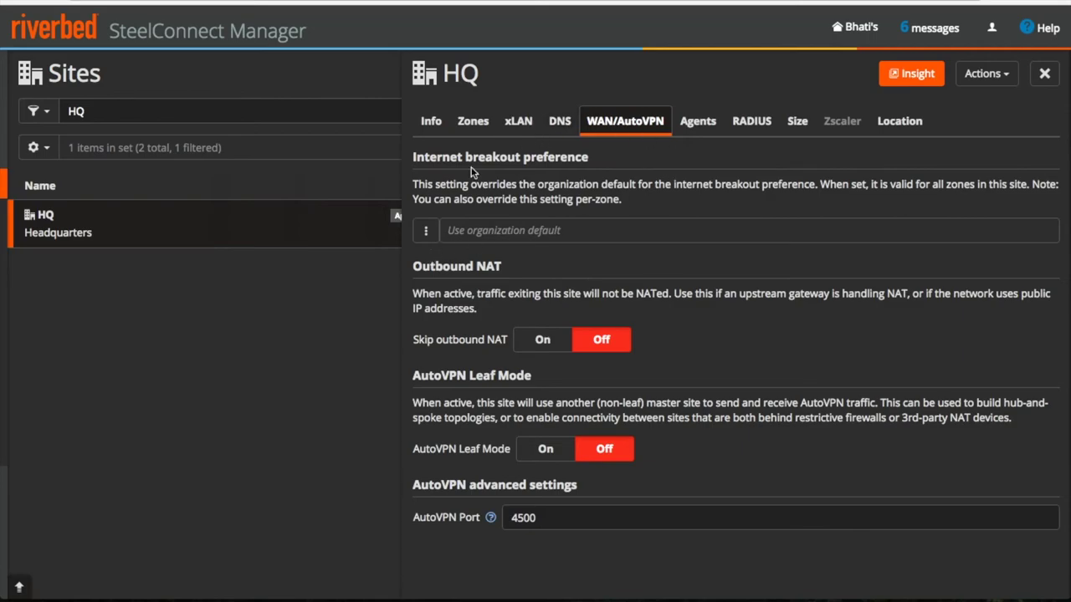
pyautogui.click(426, 232)
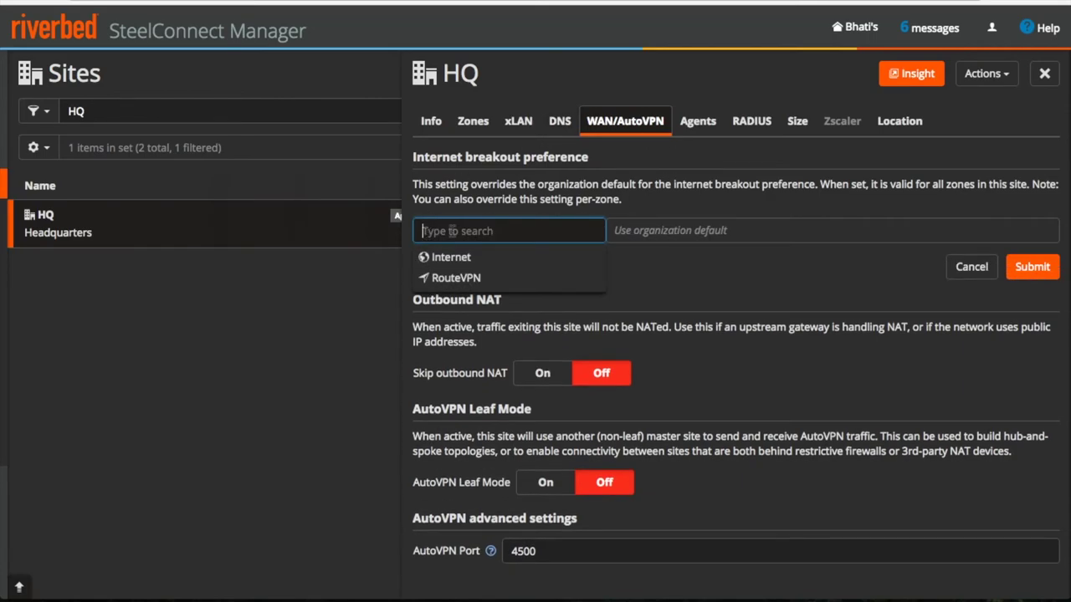
pyautogui.click(717, 272)
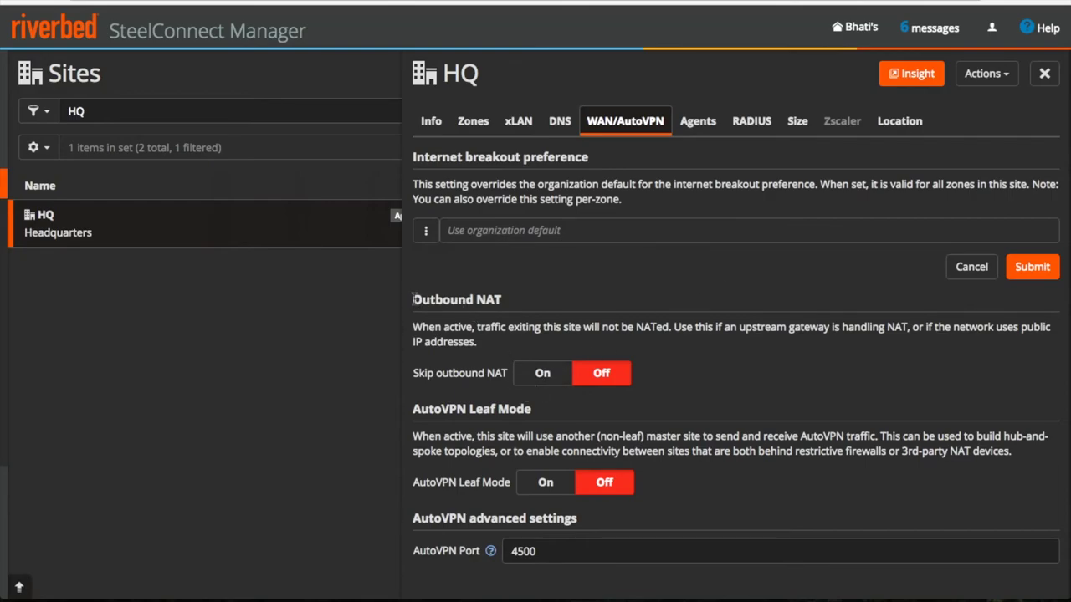
pyautogui.moveTo(414, 298); pyautogui.dragTo(538, 303)
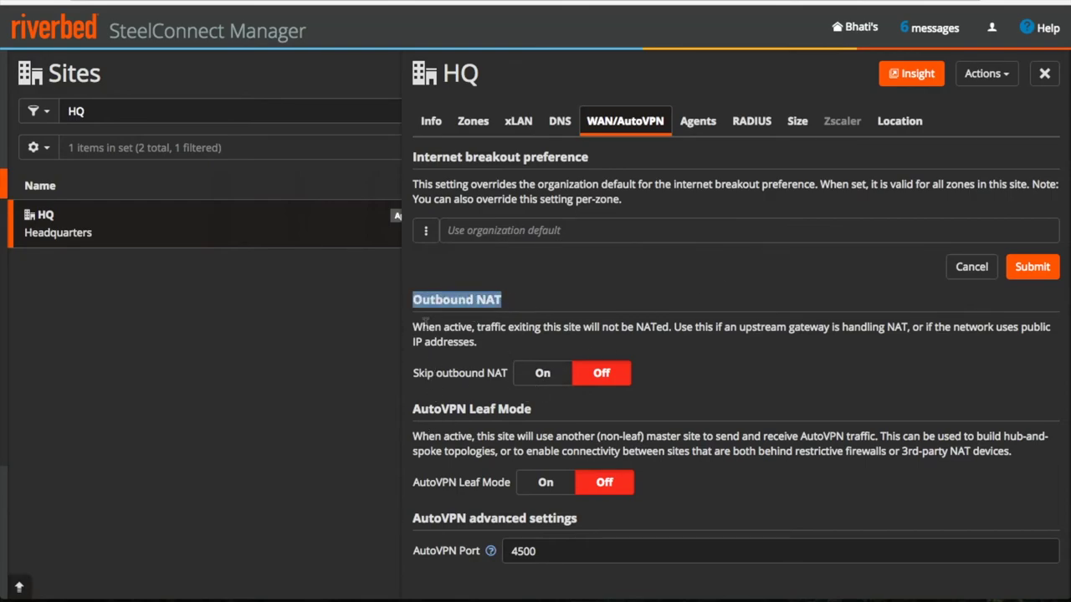
pyautogui.click(421, 326)
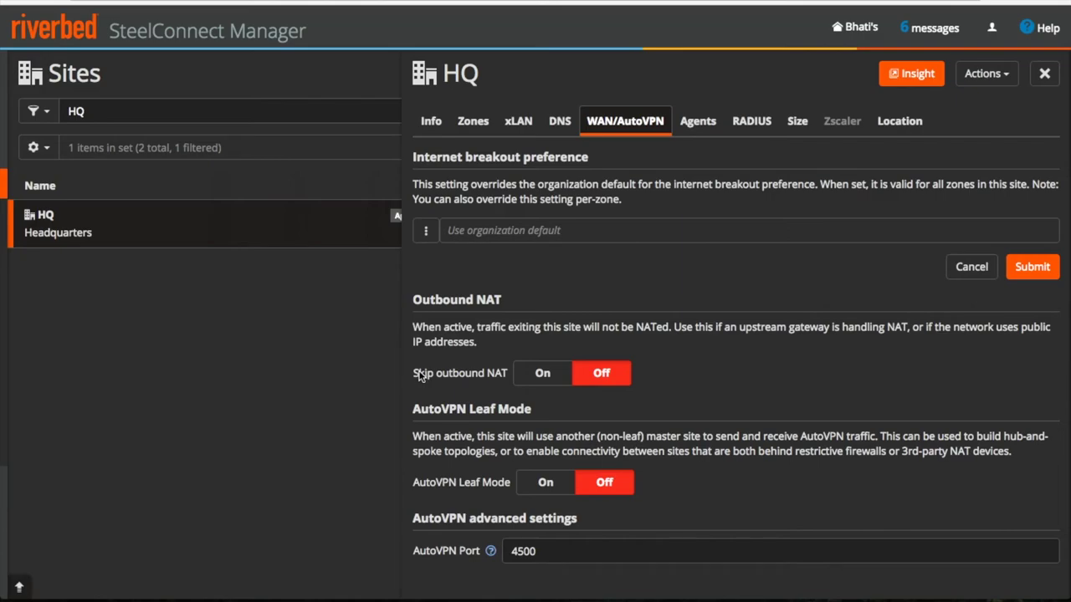
pyautogui.click(539, 380)
pyautogui.click(611, 342)
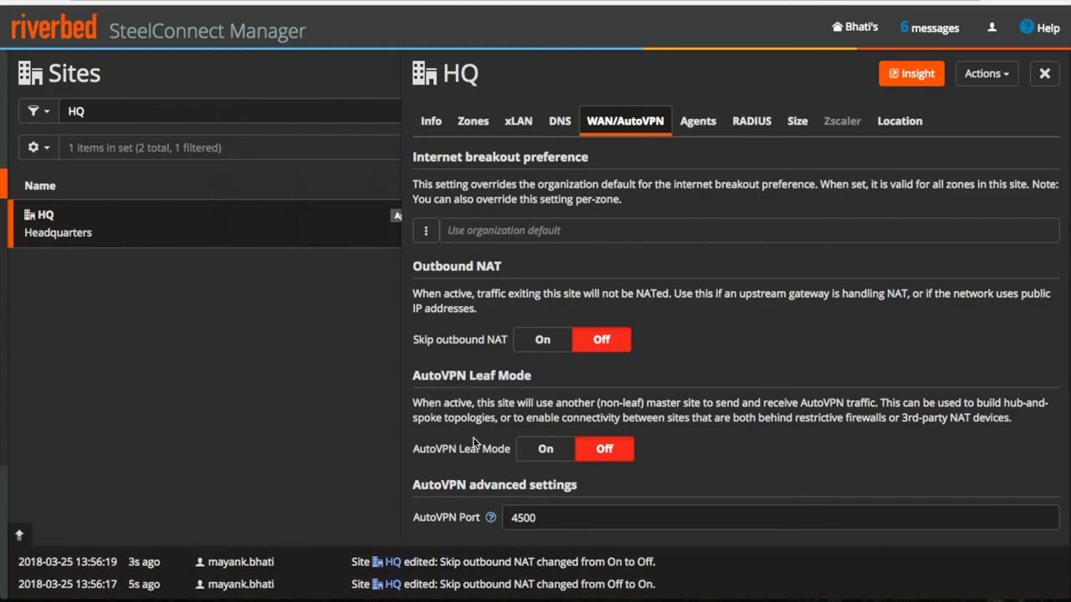
pyautogui.click(545, 449)
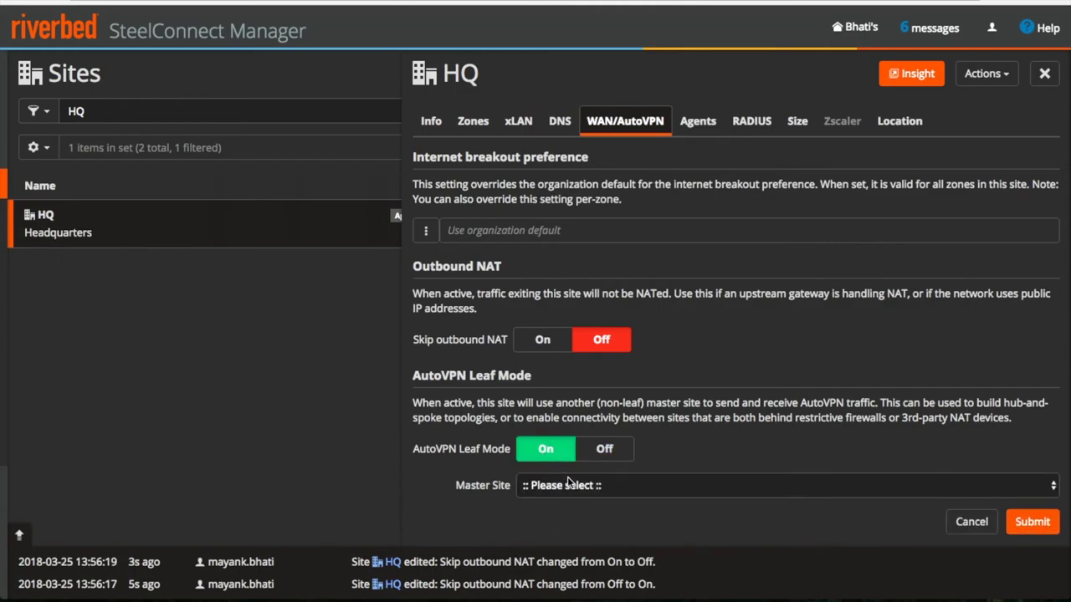
pyautogui.click(569, 484)
pyautogui.click(569, 499)
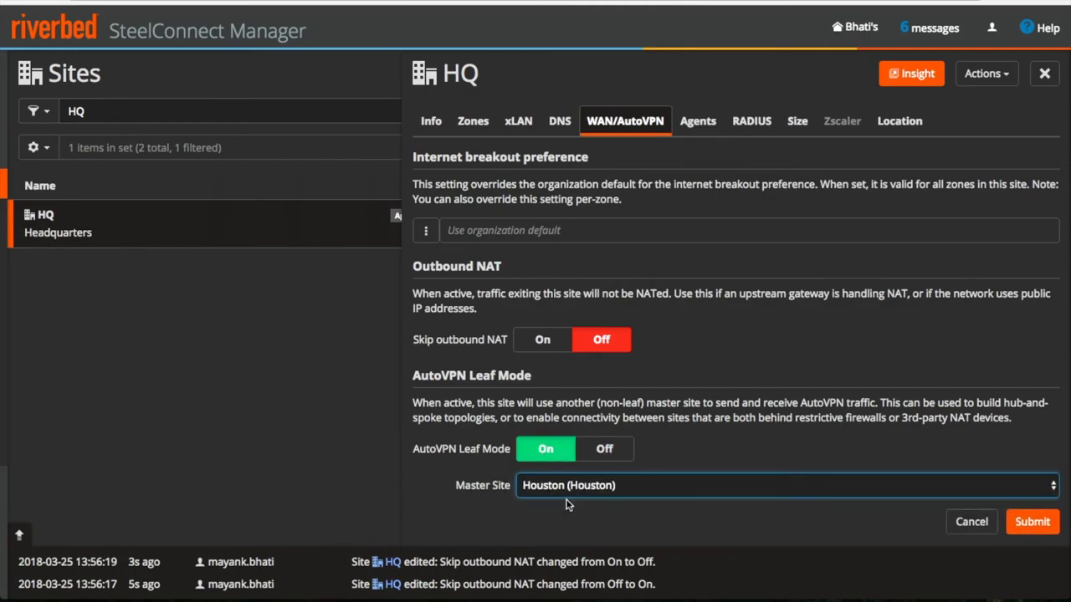
pyautogui.click(604, 449)
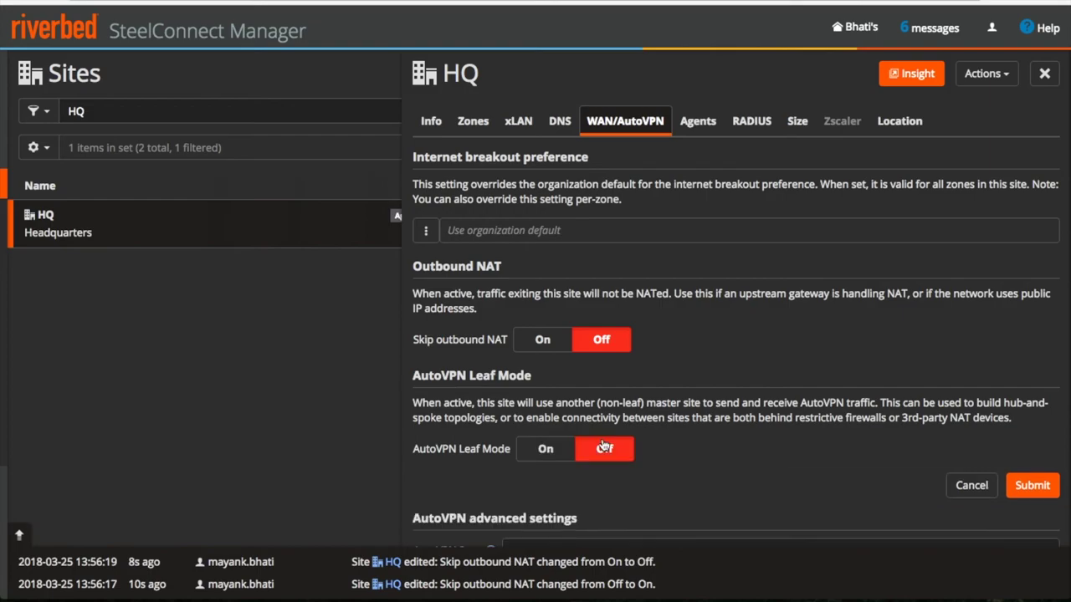
pyautogui.scroll(-1, 725, 359)
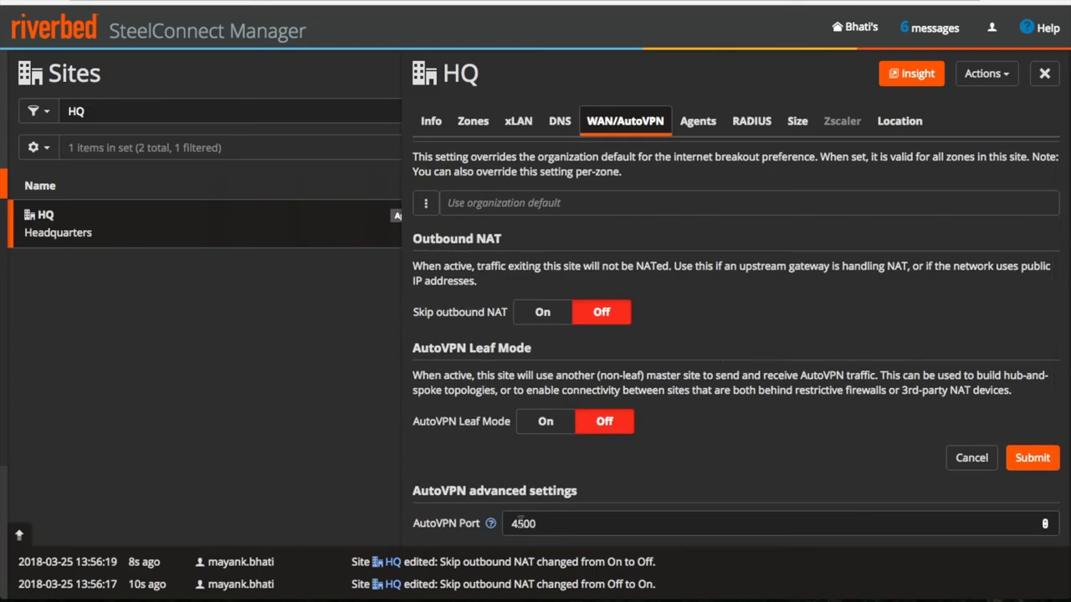
pyautogui.moveTo(565, 527); pyautogui.dragTo(468, 524)
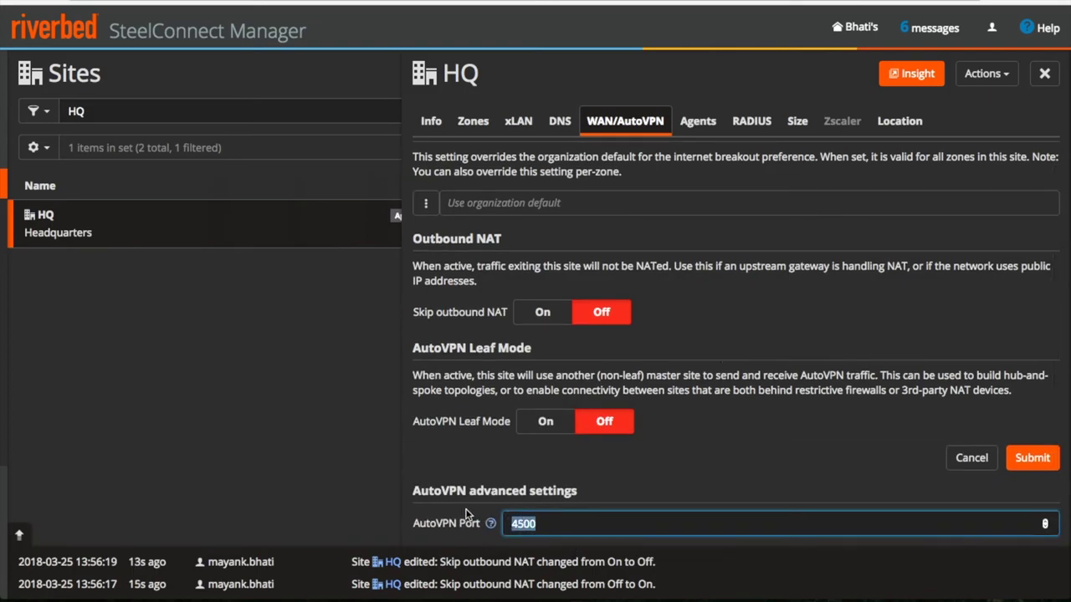
pyautogui.click(1047, 522)
pyautogui.click(1046, 528)
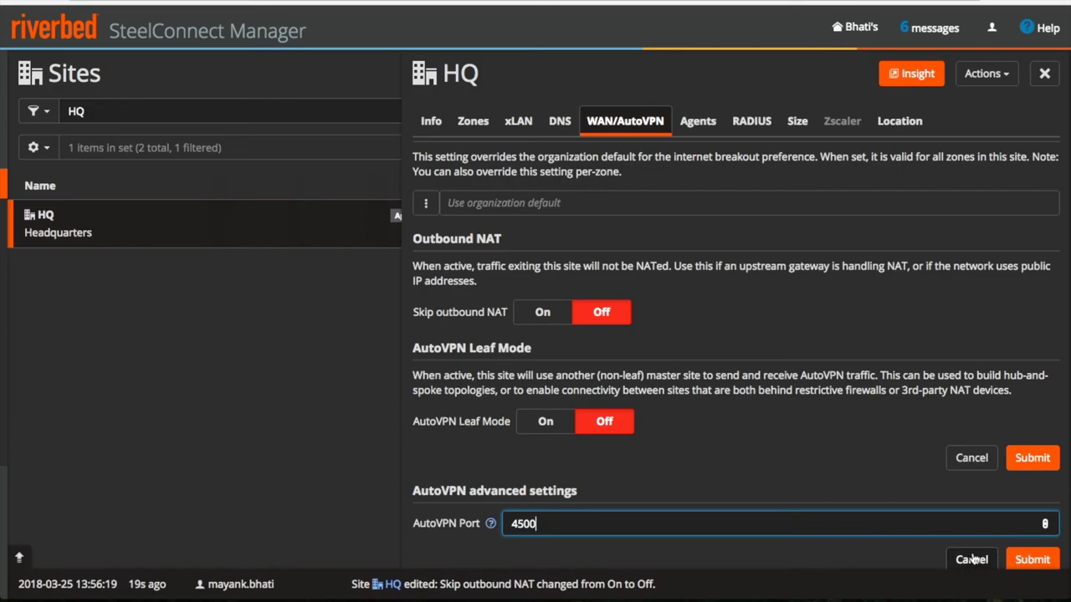
pyautogui.click(970, 456)
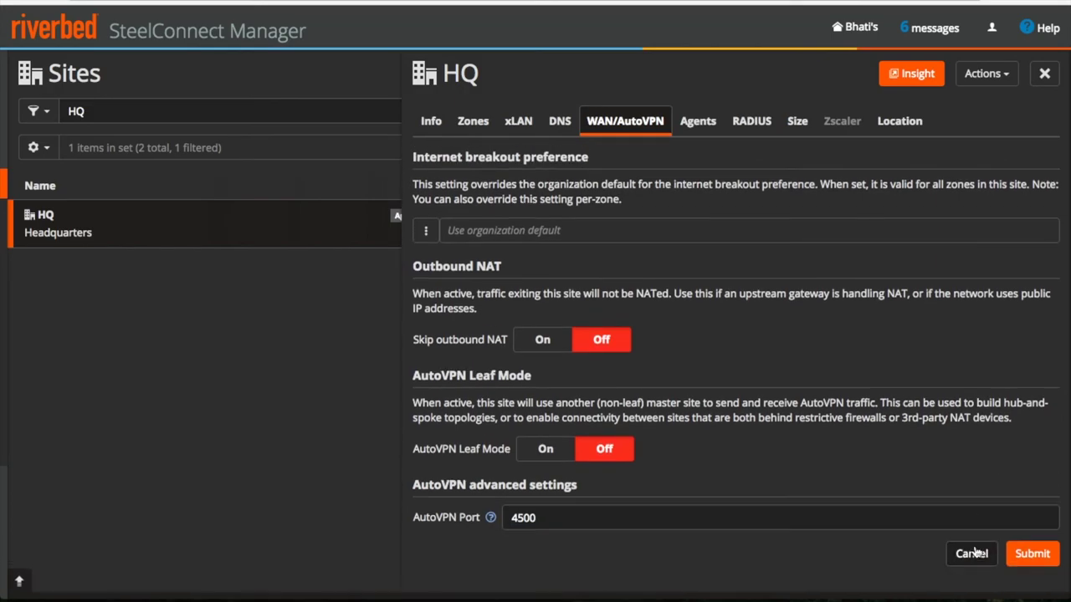
pyautogui.click(974, 550)
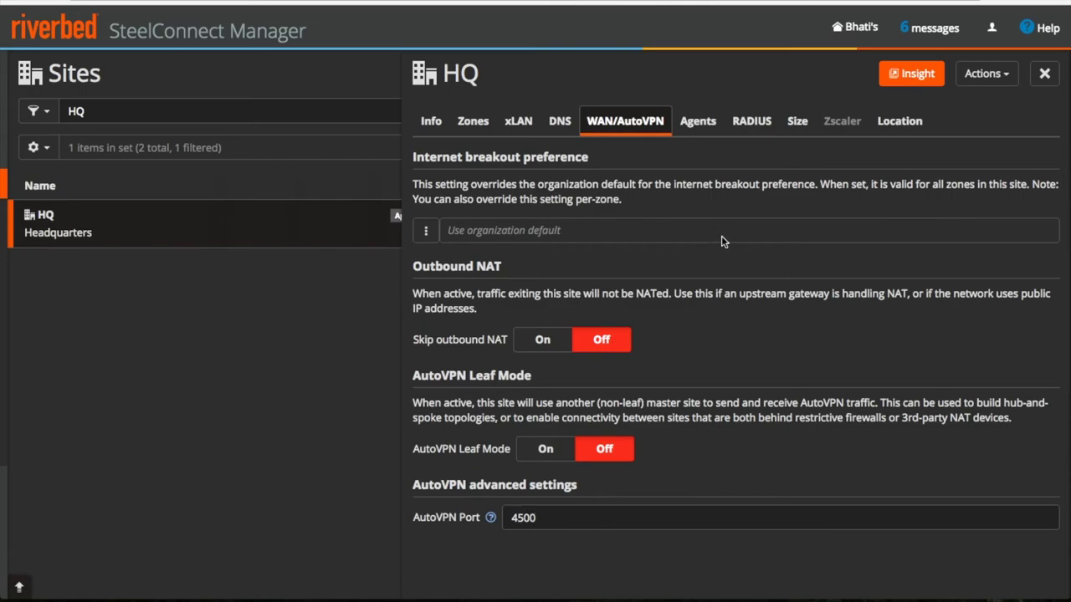
# - View HQ's Agents settings, leaving Default site On and pool 172.16.1.0/24 unchanged
pyautogui.click(700, 122)
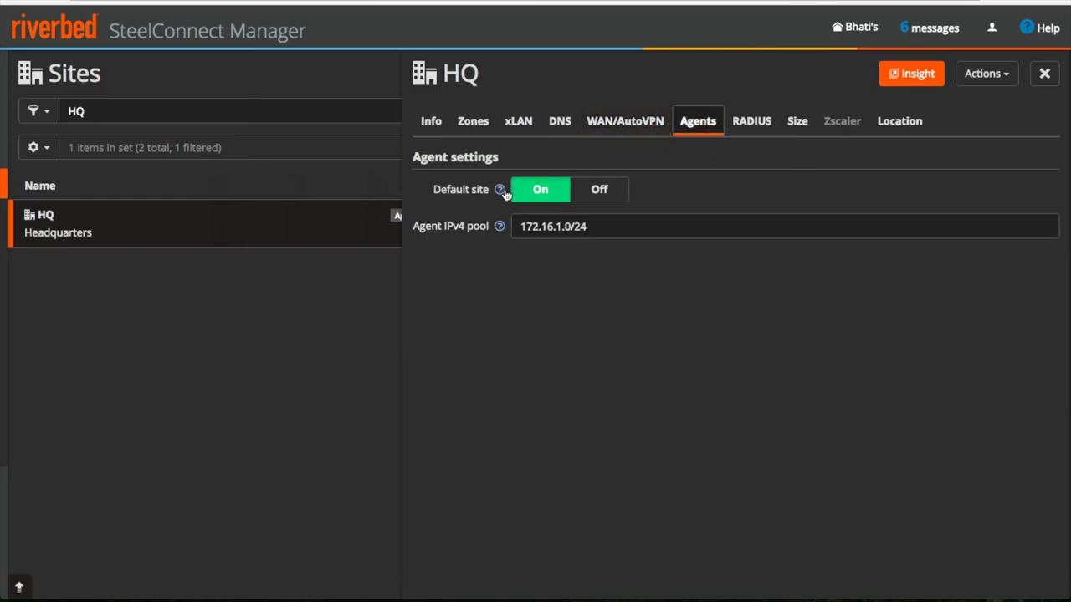
pyautogui.moveTo(502, 192)
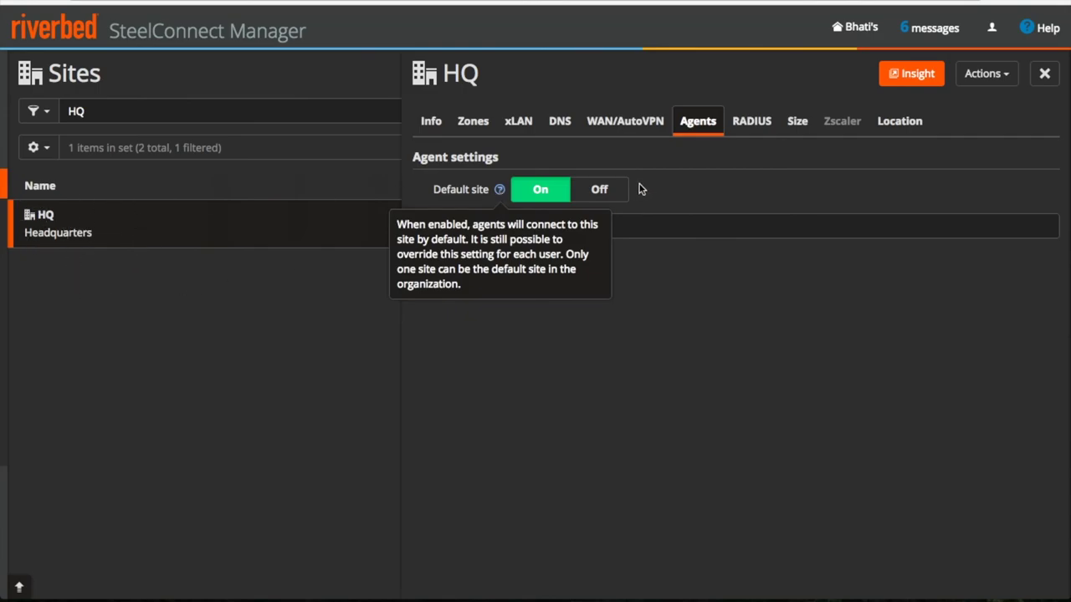
pyautogui.moveTo(621, 227); pyautogui.dragTo(483, 230)
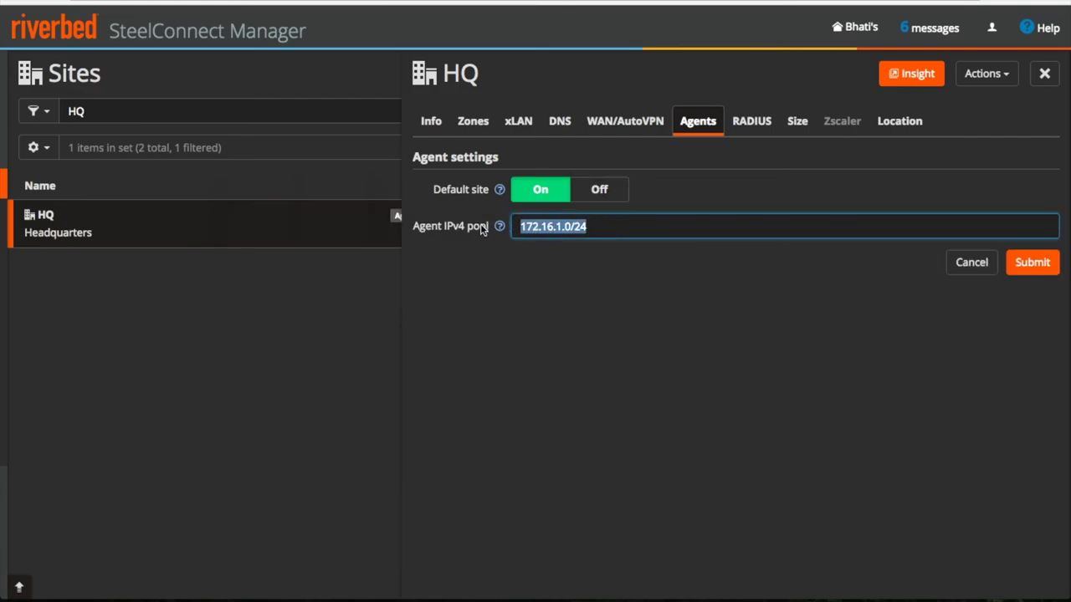
pyautogui.click(641, 294)
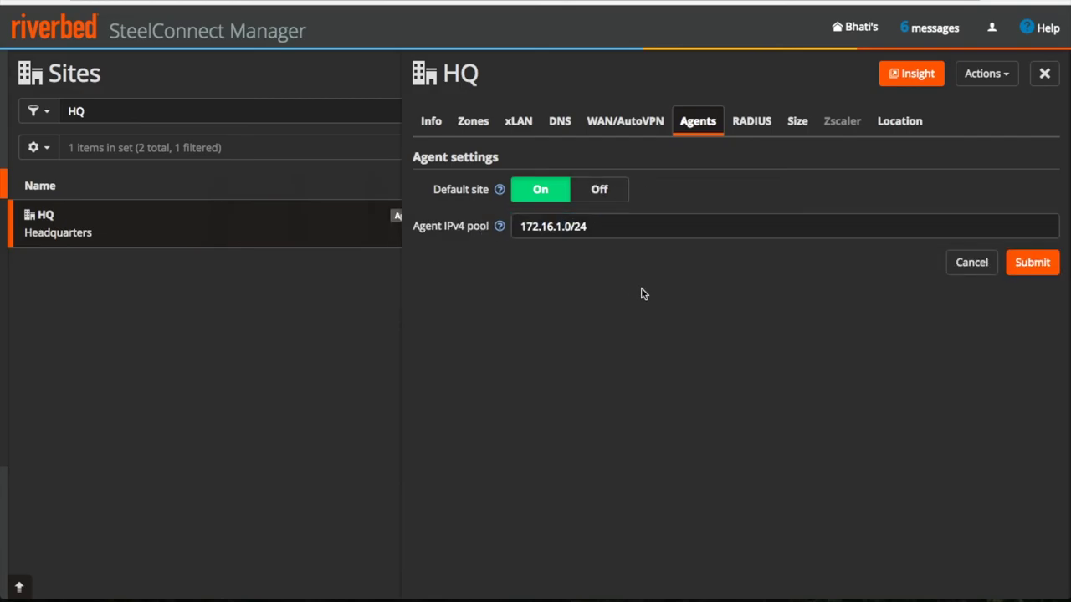
# - Open HQ's RADIUS settings and cancel adding a new RADIUS server
pyautogui.click(749, 134)
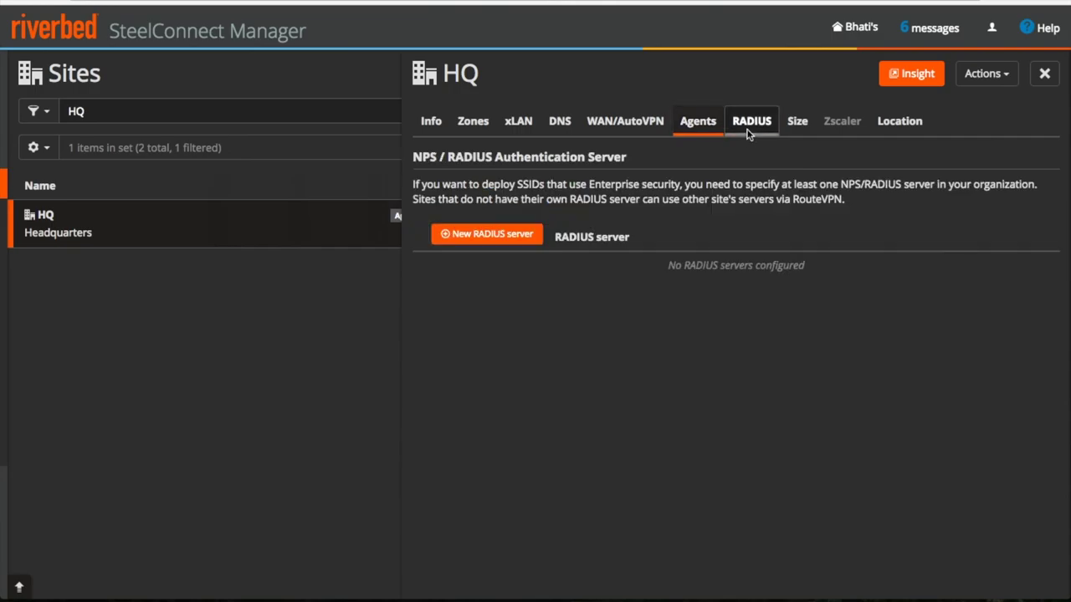
pyautogui.click(480, 238)
pyautogui.click(768, 196)
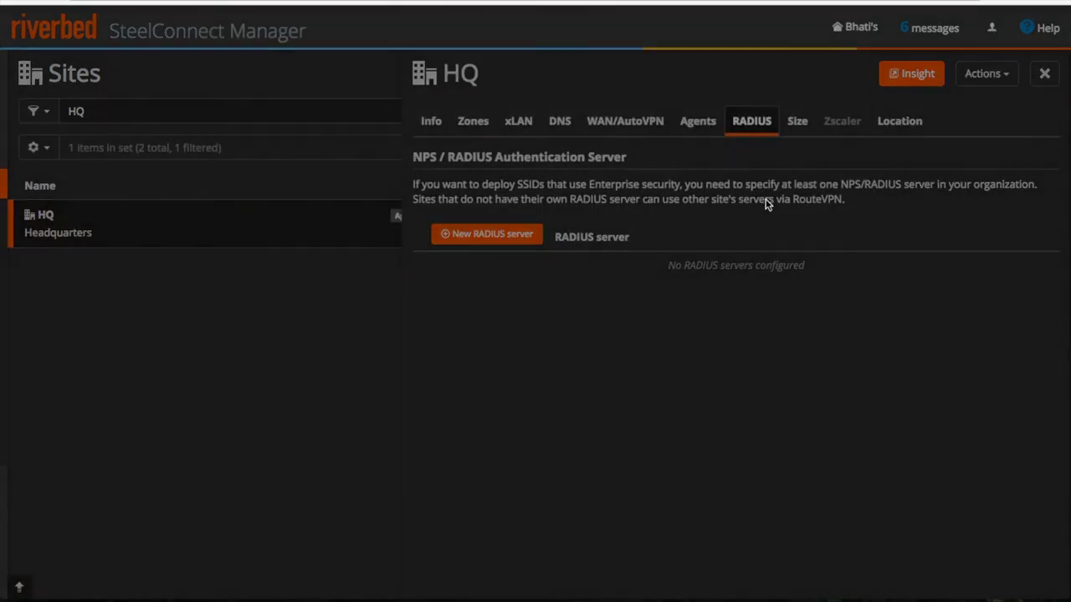
# - Check HQ's site size options, keeping the size at Medium
pyautogui.click(797, 123)
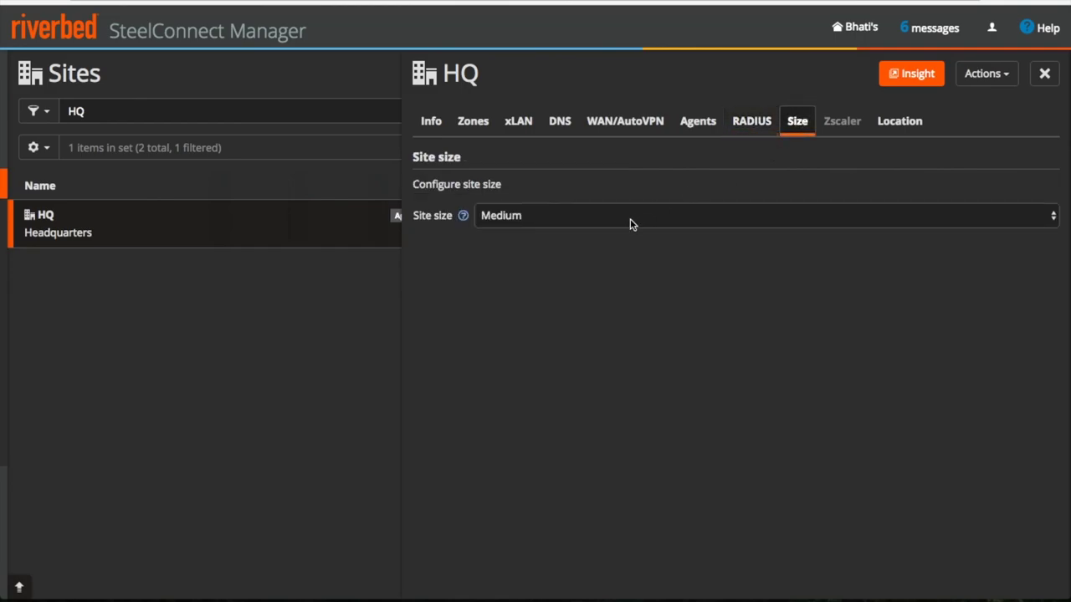
pyautogui.click(630, 218)
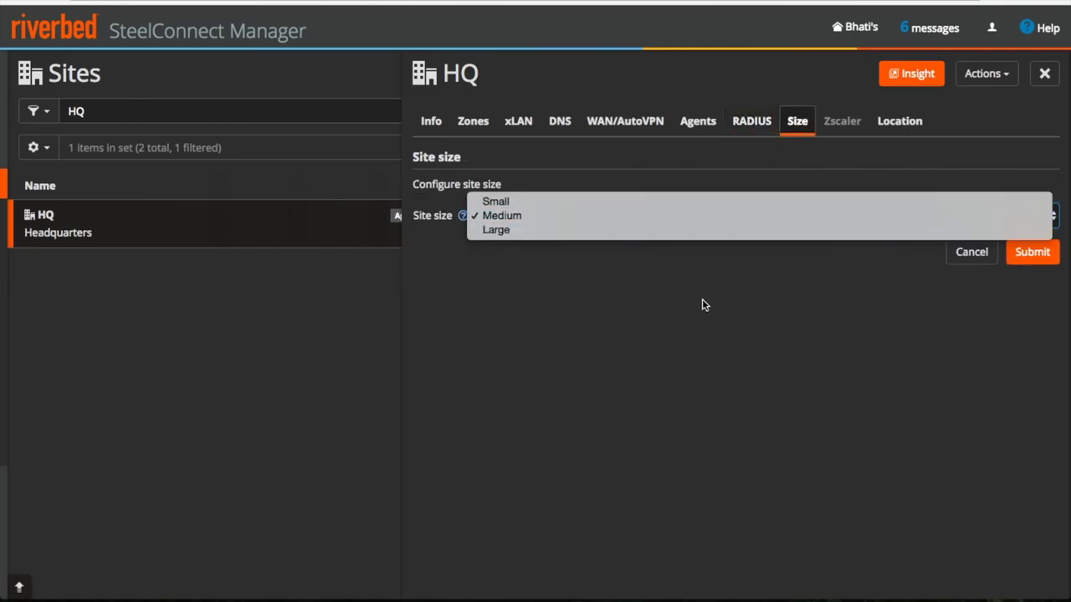
pyautogui.click(729, 298)
pyautogui.click(963, 252)
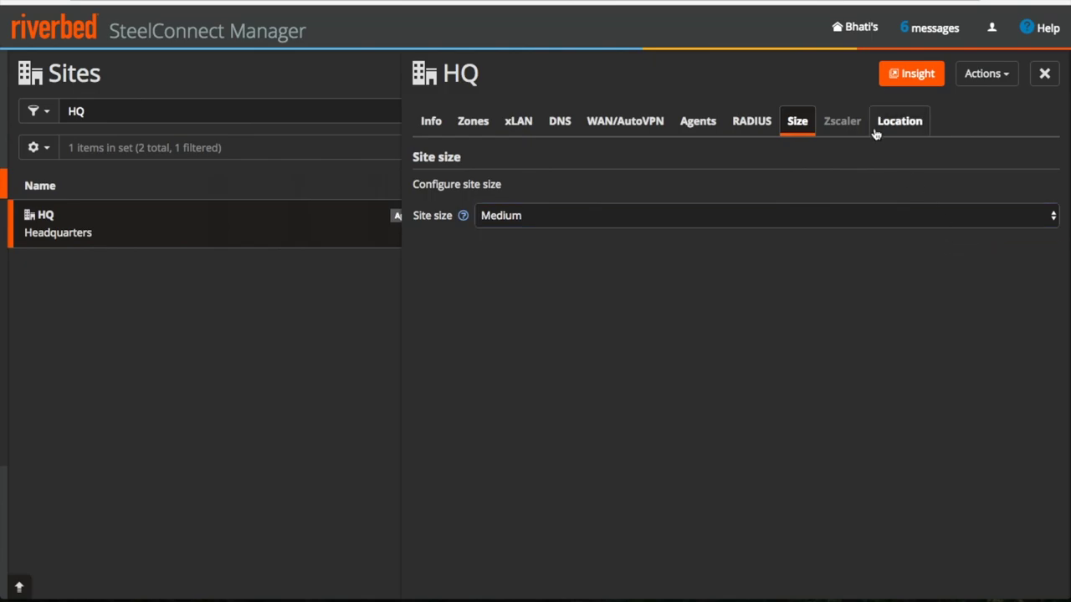
pyautogui.click(892, 122)
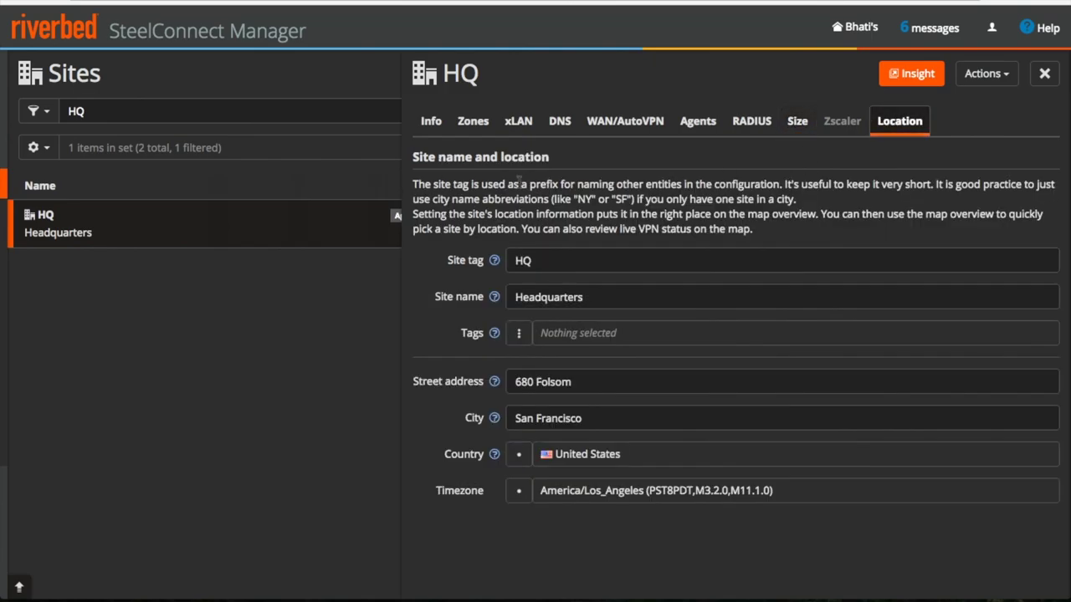
# - Inspect HQ's site tag, Headquarters name and tag search, adding no tags
pyautogui.moveTo(550, 265); pyautogui.dragTo(506, 266)
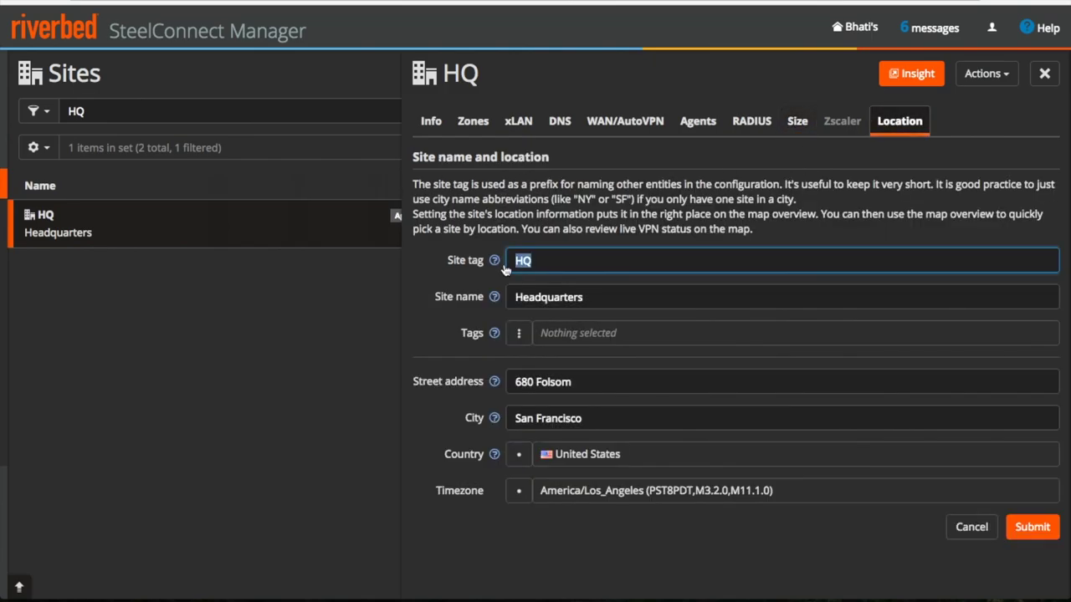
pyautogui.moveTo(603, 298); pyautogui.dragTo(479, 302)
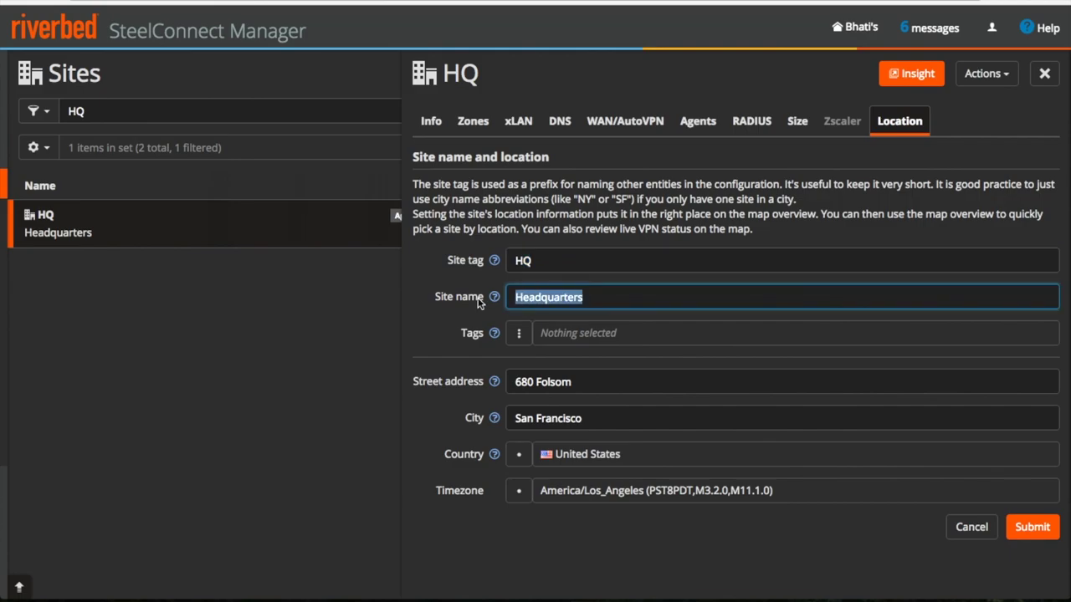
pyautogui.click(516, 334)
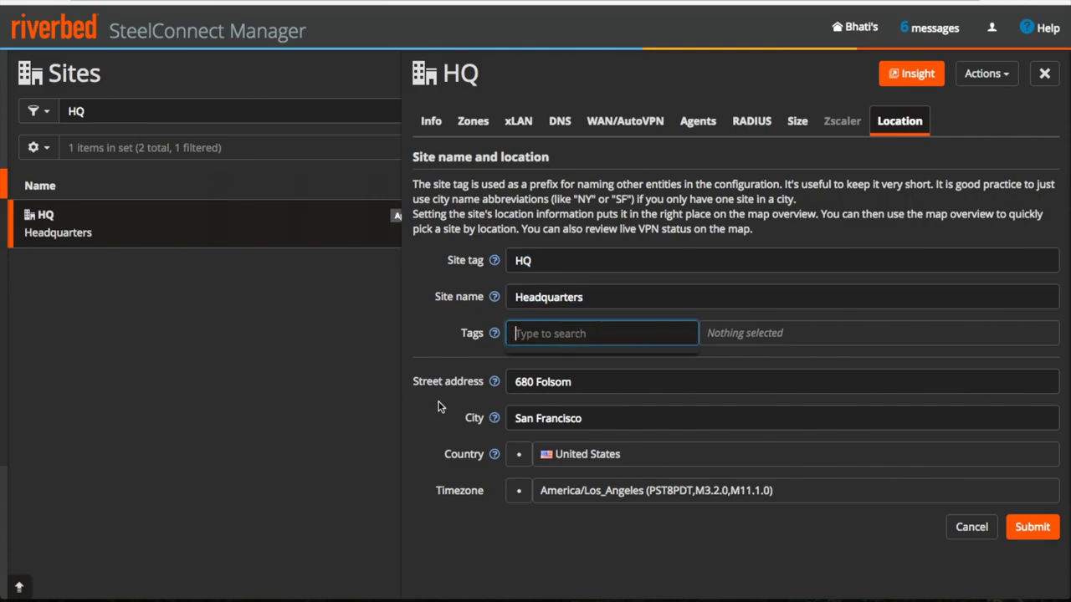
pyautogui.click(454, 358)
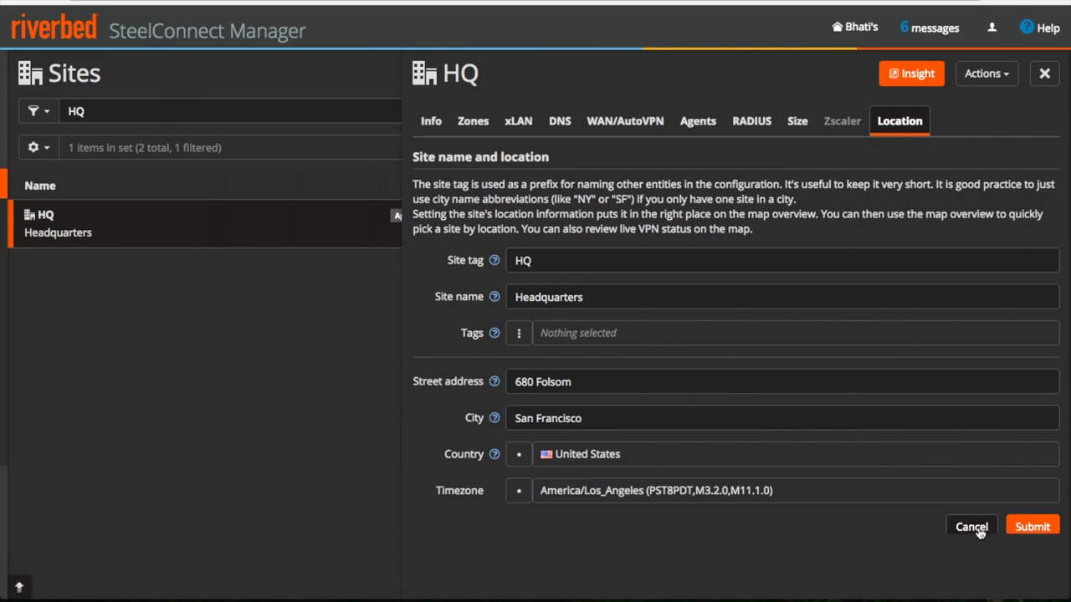